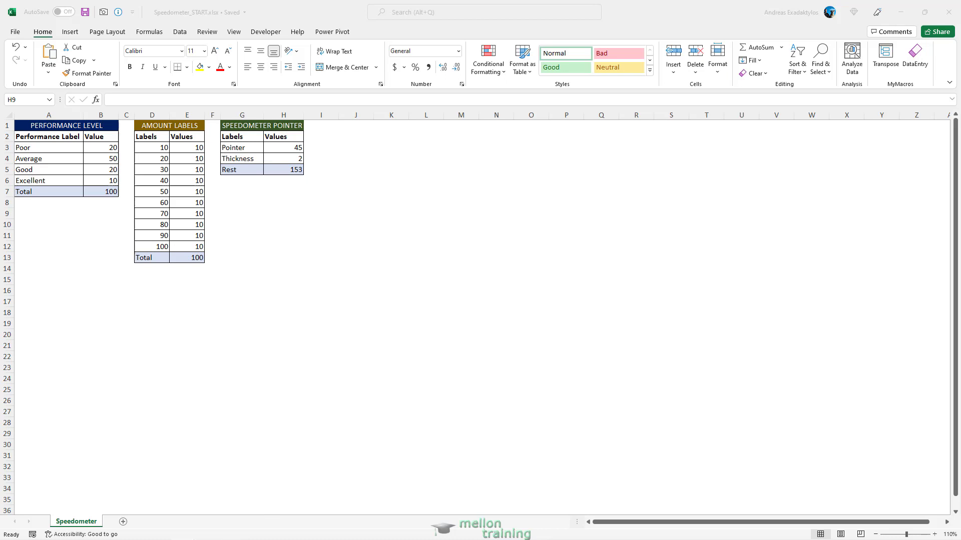
Step: Inspect the performance total, amount-label total and Rest formulas without changing them
{"action": "left_click", "coordinate": [33, 226]}
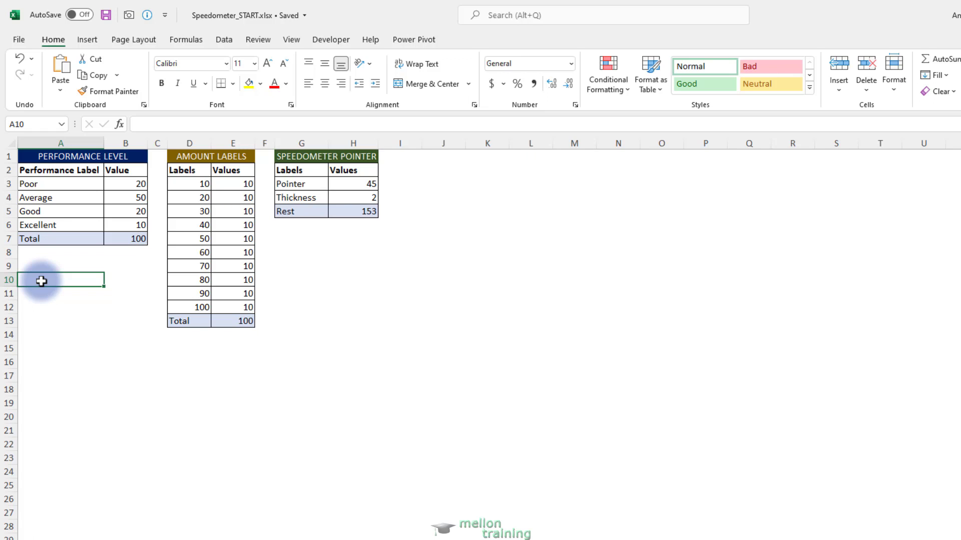
{"action": "left_click", "coordinate": [129, 238]}
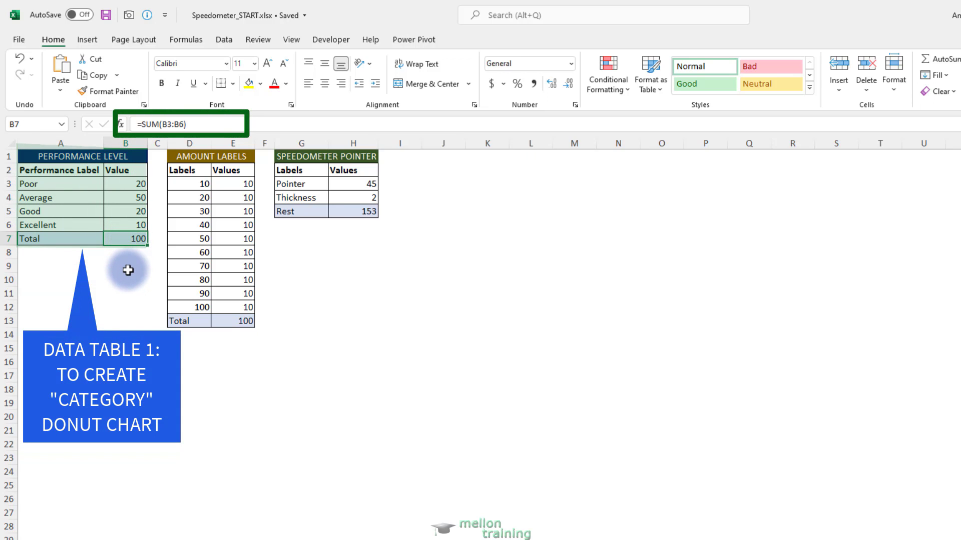
{"action": "left_click", "coordinate": [233, 320]}
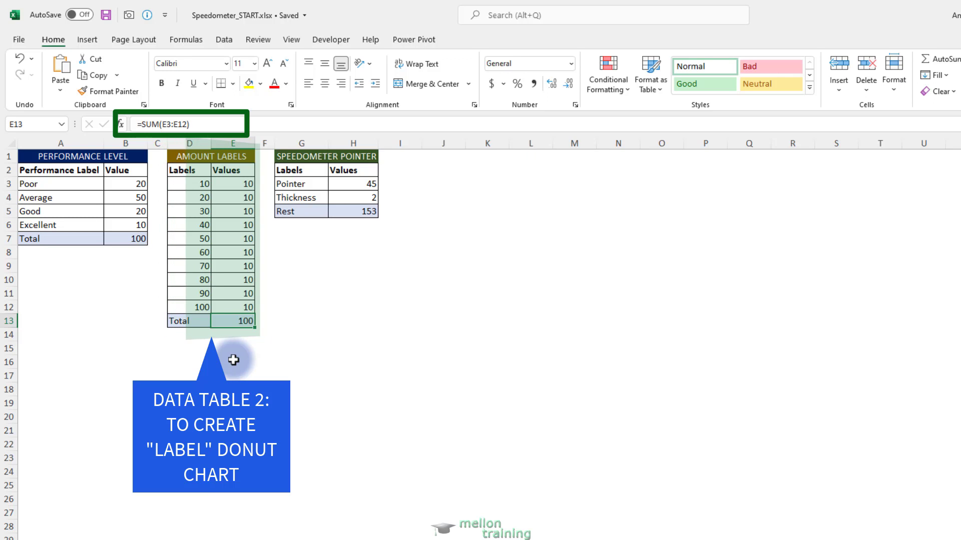
{"action": "left_click", "coordinate": [358, 211]}
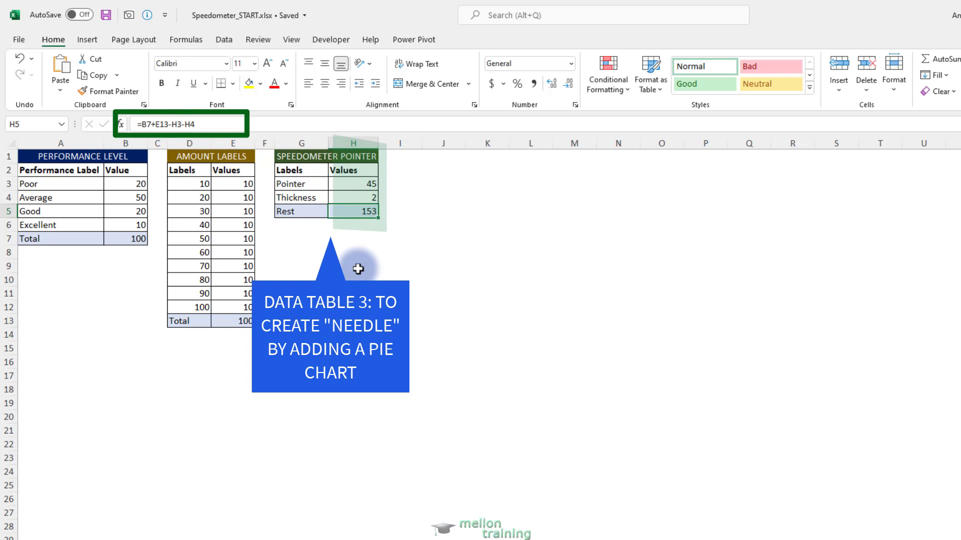
{"action": "double_click", "coordinate": [354, 211]}
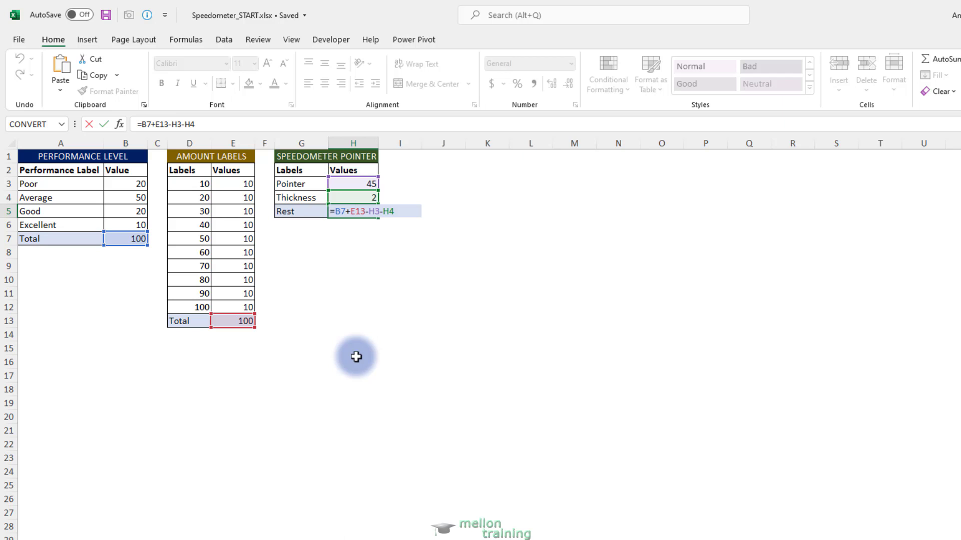
{"action": "key", "text": "Escape"}
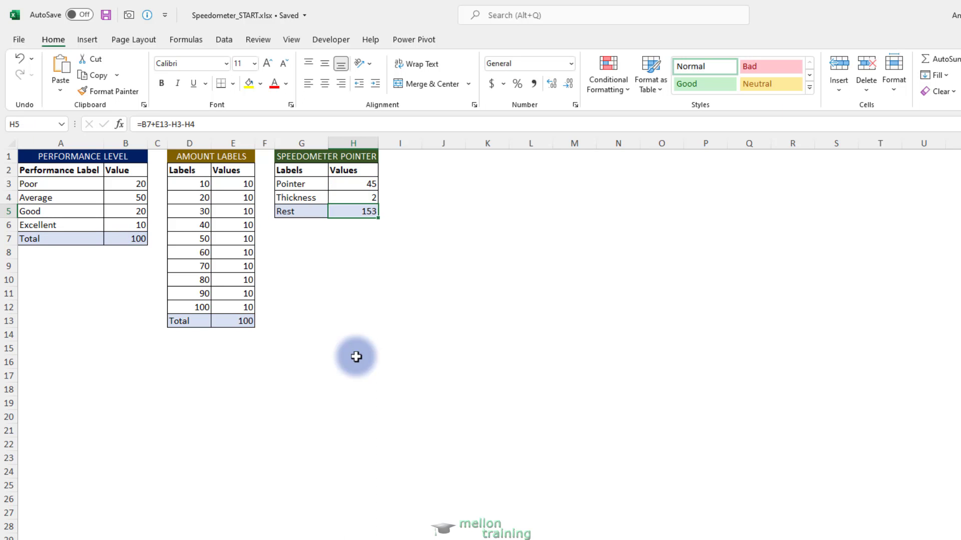
Step: Insert a blank doughnut chart from empty cell H12 and stretch it across rows 14–33
{"action": "left_click", "coordinate": [337, 307]}
{"action": "left_click", "coordinate": [87, 40]}
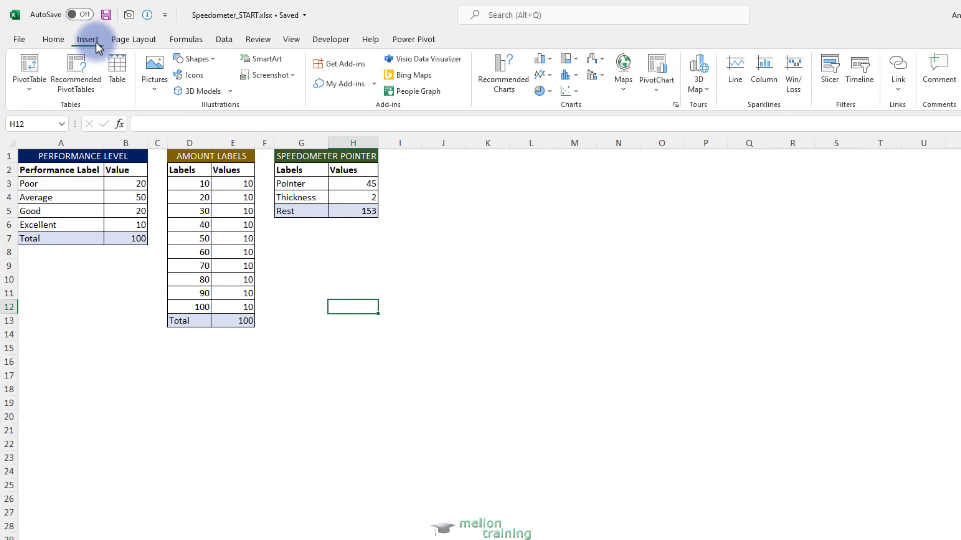
{"action": "left_click", "coordinate": [543, 91]}
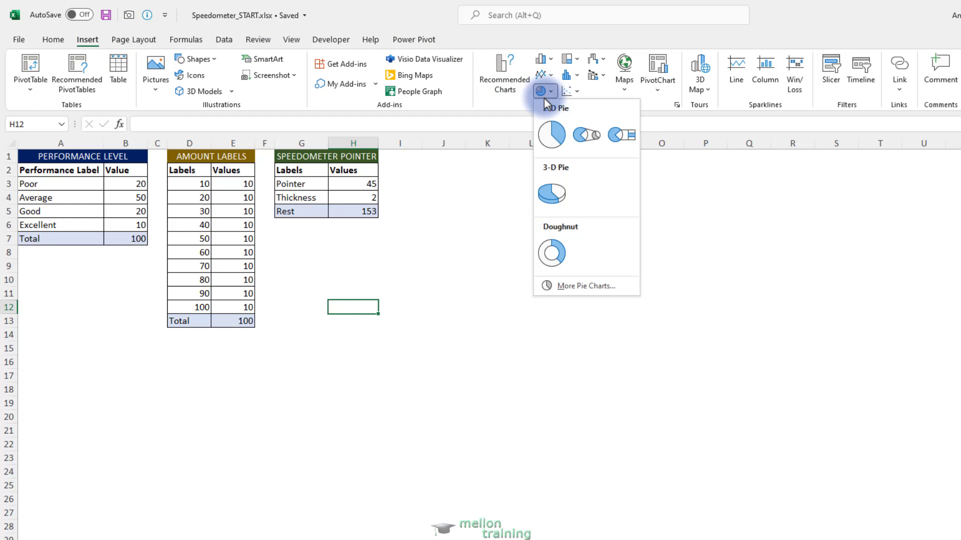
{"action": "left_click", "coordinate": [557, 250]}
{"action": "left_click_drag", "start_coordinate": [633, 310], "coordinate": [260, 345]}
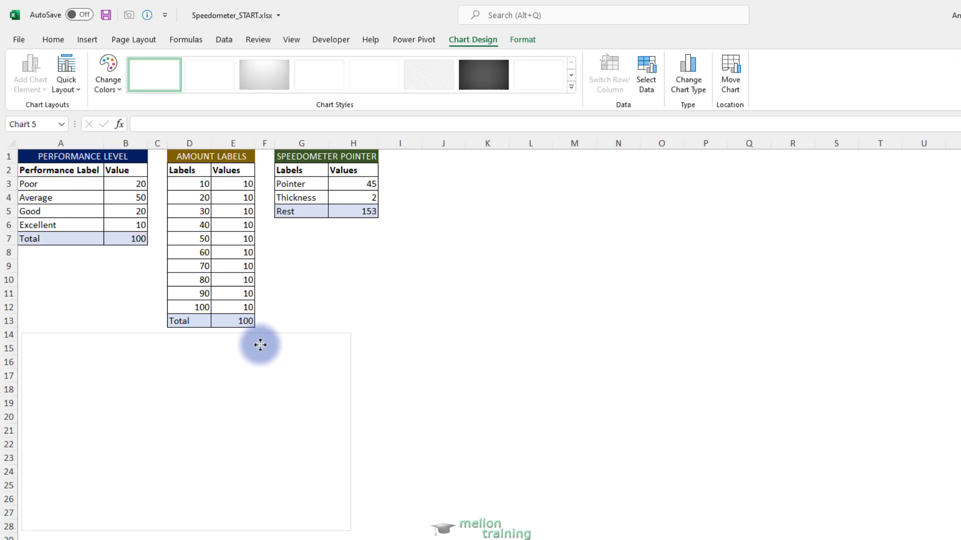
{"action": "left_click_drag", "start_coordinate": [349, 529], "coordinate": [441, 539]}
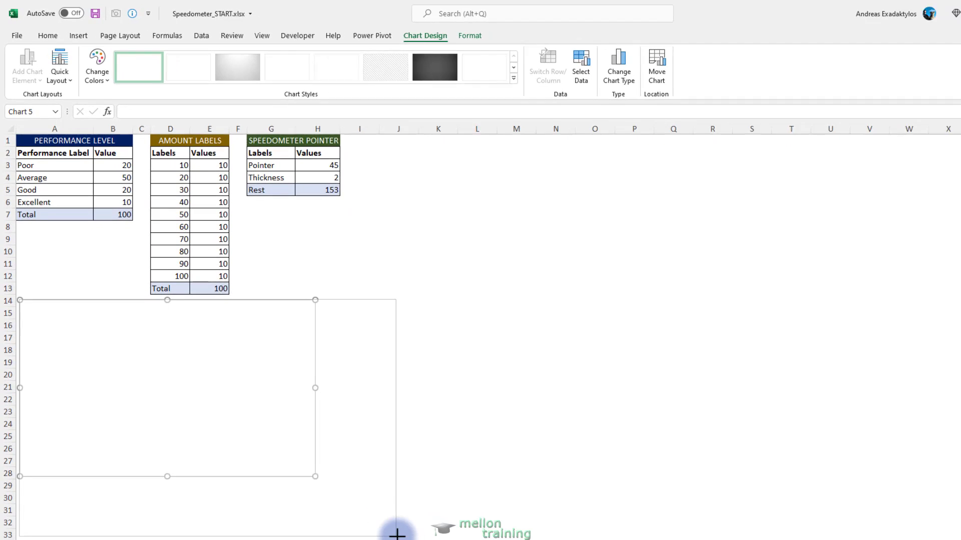
{"action": "left_click_drag", "start_coordinate": [389, 523], "coordinate": [387, 519]}
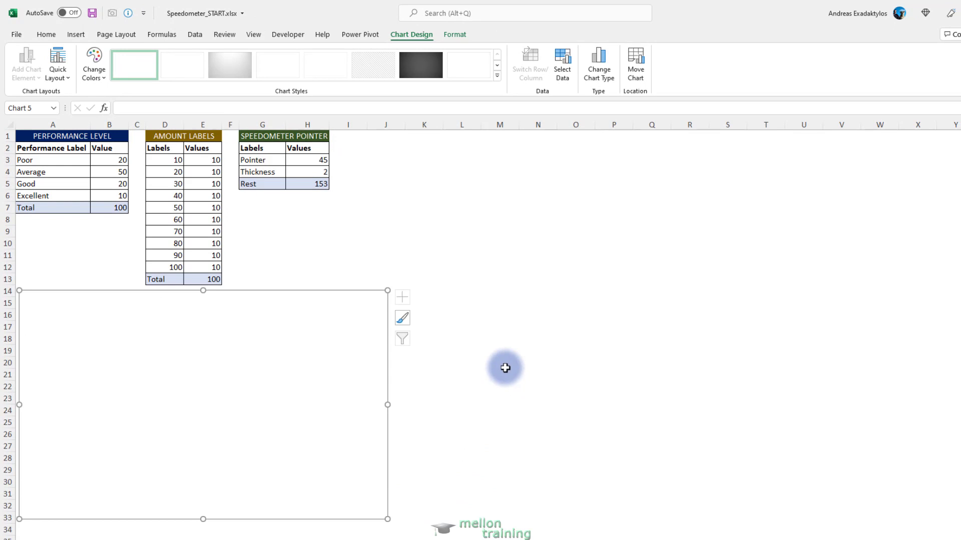
Step: Add a series named 'Category' plotting Performance Level values B3:B7 to the doughnut
{"action": "right_click", "coordinate": [364, 299]}
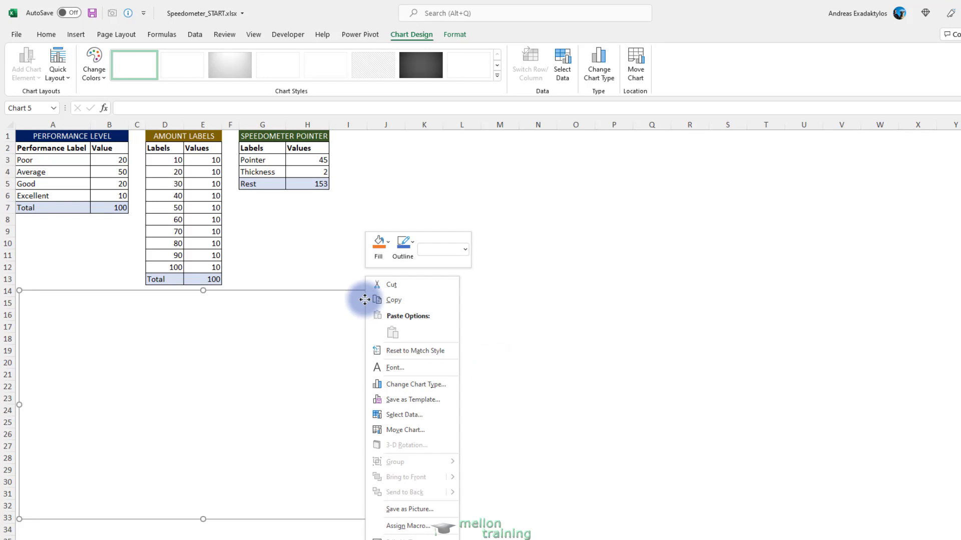
{"action": "left_click", "coordinate": [420, 414]}
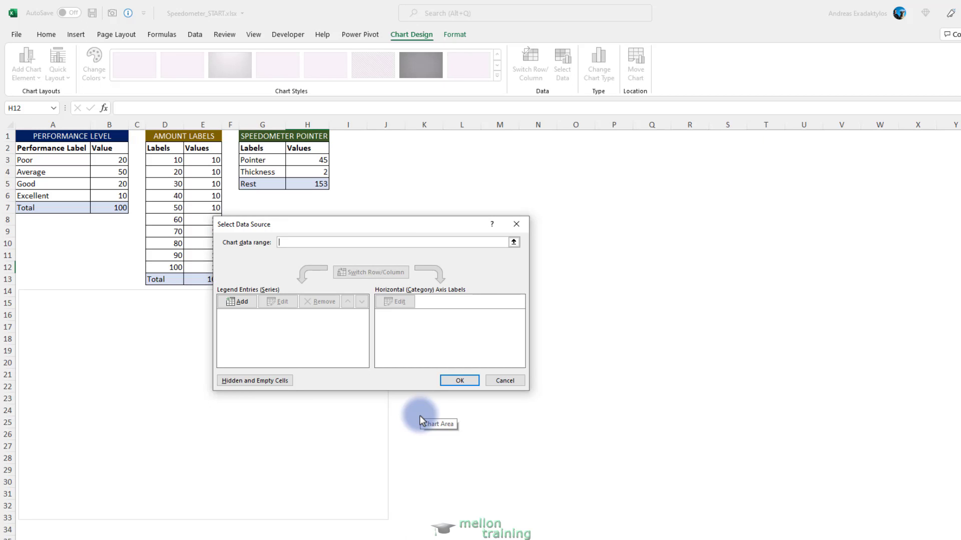
{"action": "left_click", "coordinate": [238, 302]}
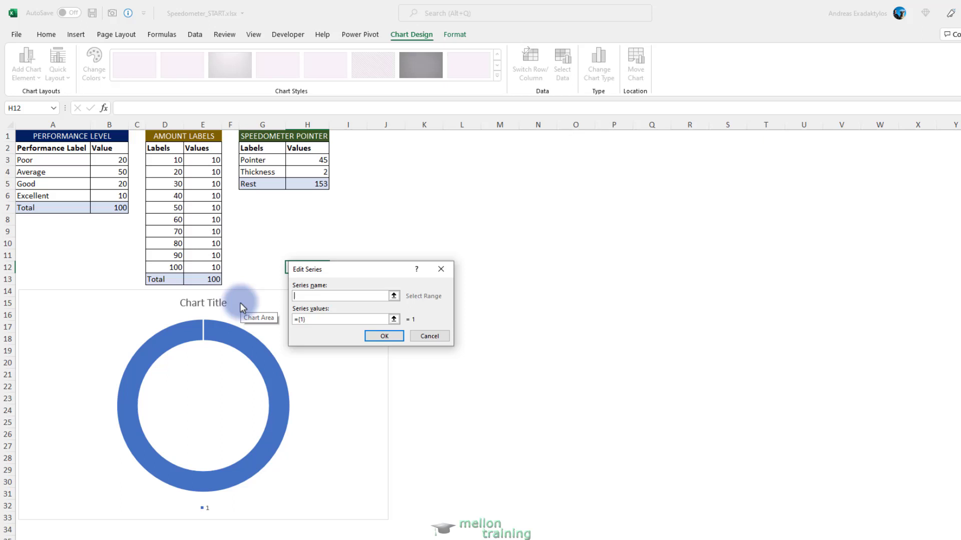
{"action": "type", "text": "Category"}
{"action": "left_click", "coordinate": [327, 320]}
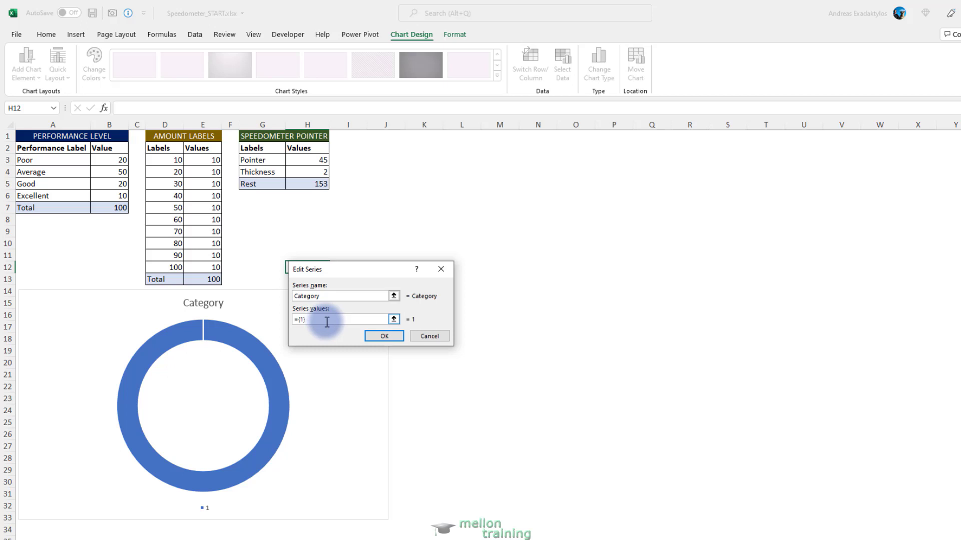
{"action": "key", "text": "BackSpace"}
{"action": "key", "text": "BackSpace"}
{"action": "key", "text": "BackSpace"}
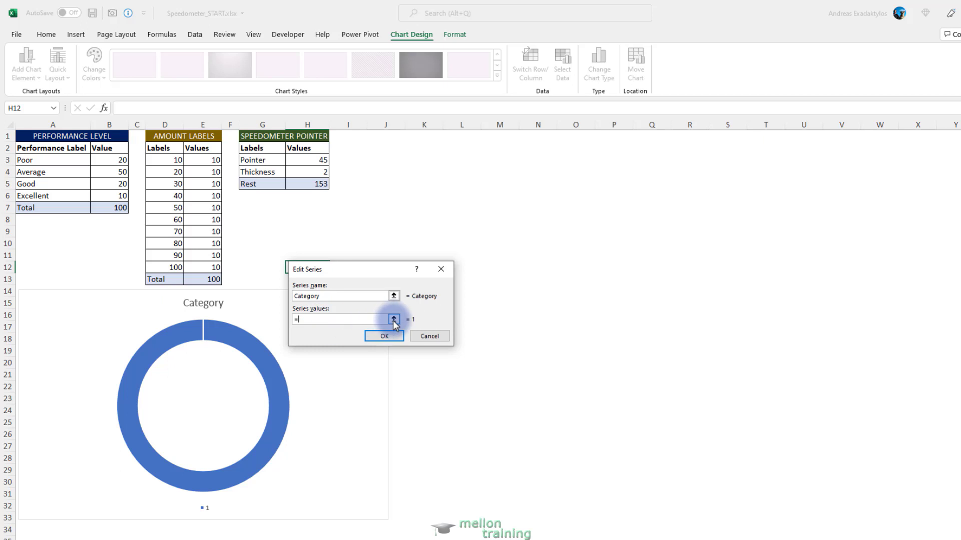
{"action": "left_click", "coordinate": [394, 319]}
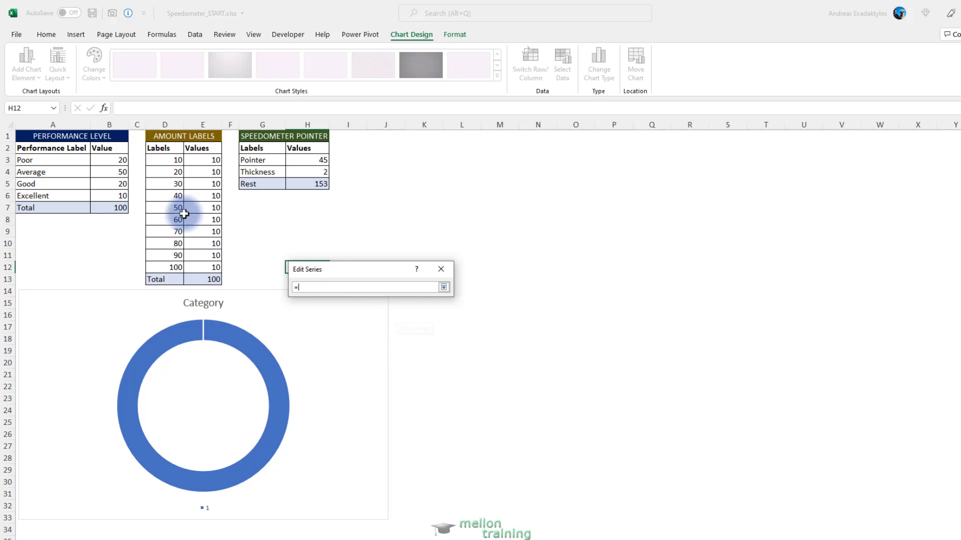
{"action": "left_click_drag", "start_coordinate": [121, 160], "coordinate": [118, 209]}
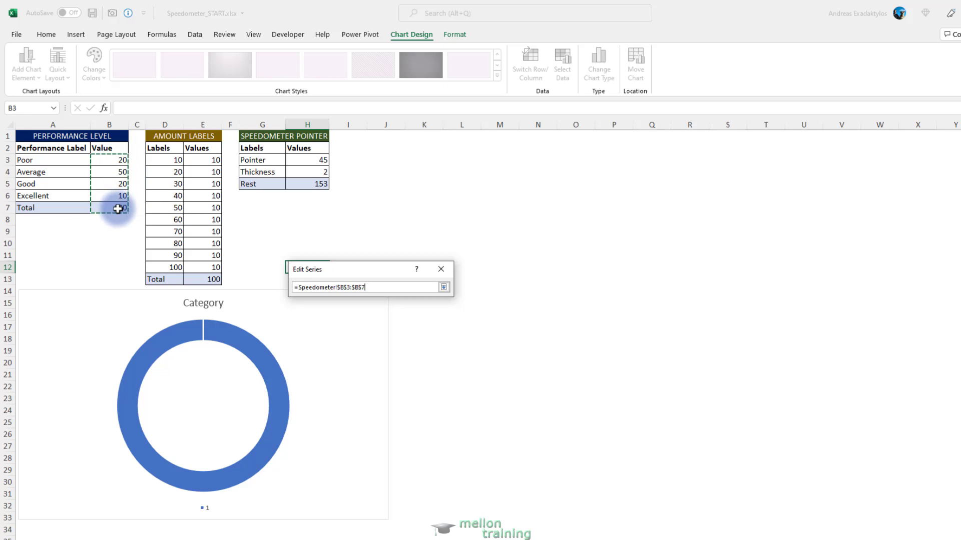
{"action": "left_click", "coordinate": [445, 289]}
{"action": "left_click", "coordinate": [395, 336]}
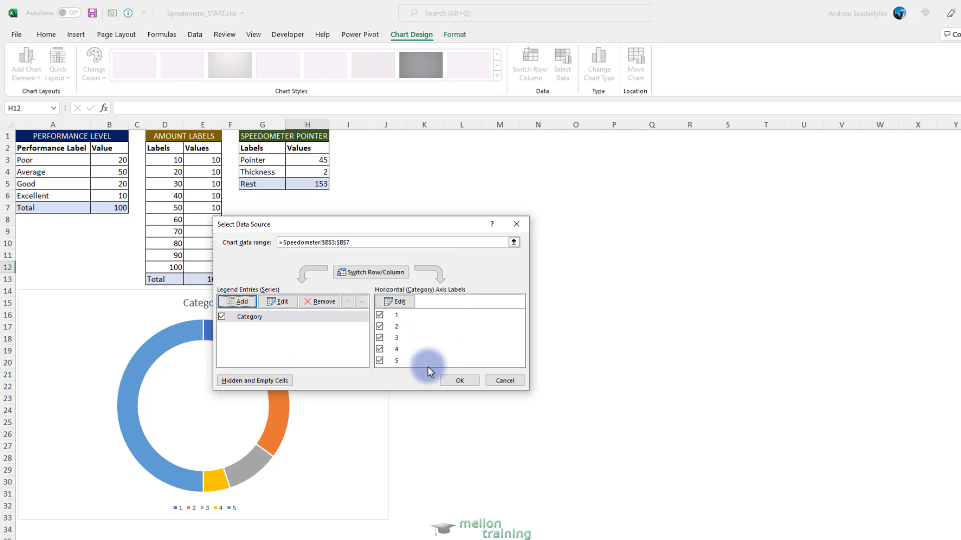
{"action": "left_click", "coordinate": [454, 380]}
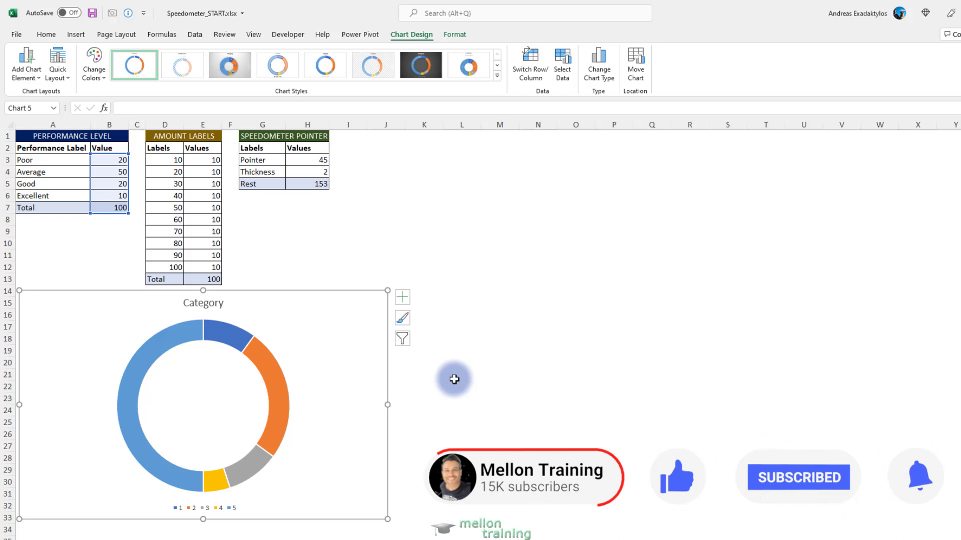
Step: Set the Category series' first slice angle to 270° so the Total fills the bottom
{"action": "right_click", "coordinate": [278, 357]}
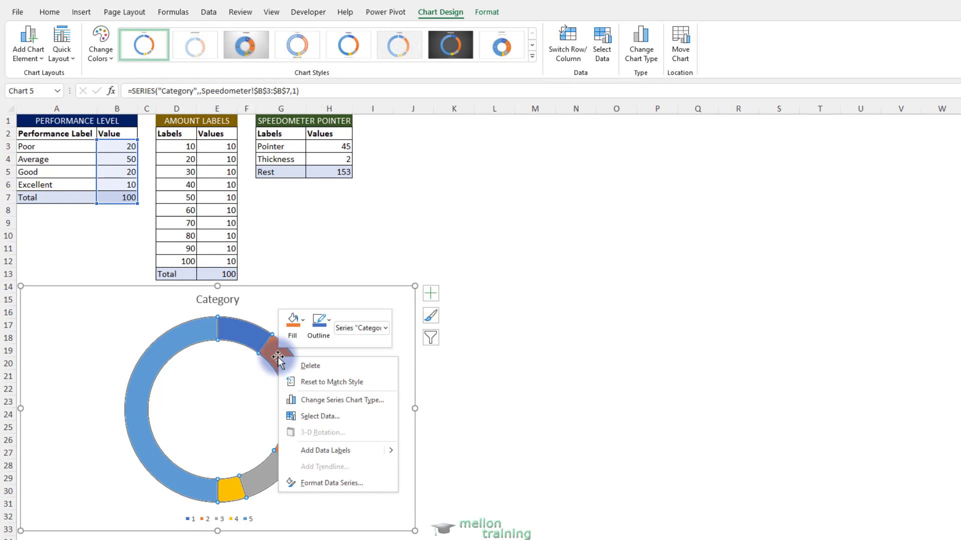
{"action": "left_click", "coordinate": [353, 484]}
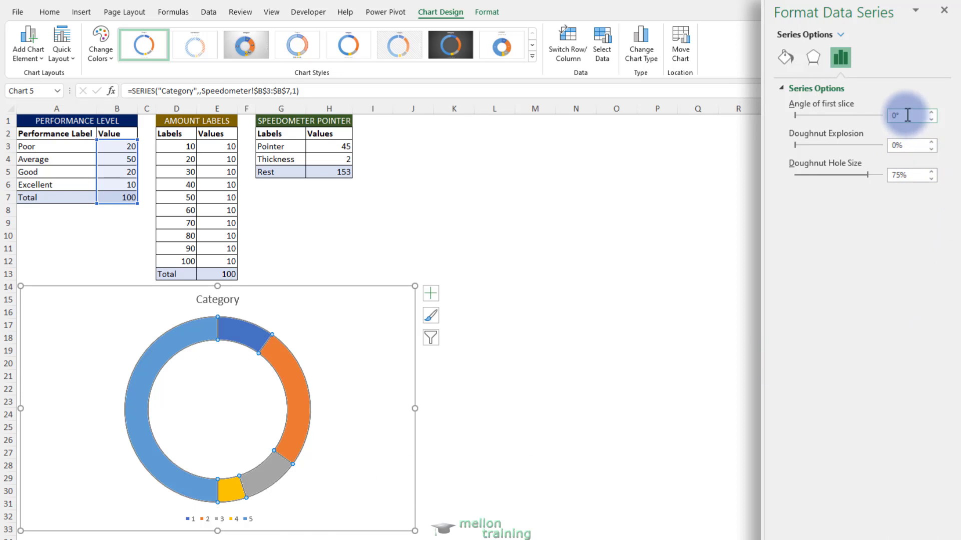
{"action": "left_click_drag", "start_coordinate": [907, 115], "coordinate": [877, 119]}
{"action": "type", "text": "270"}
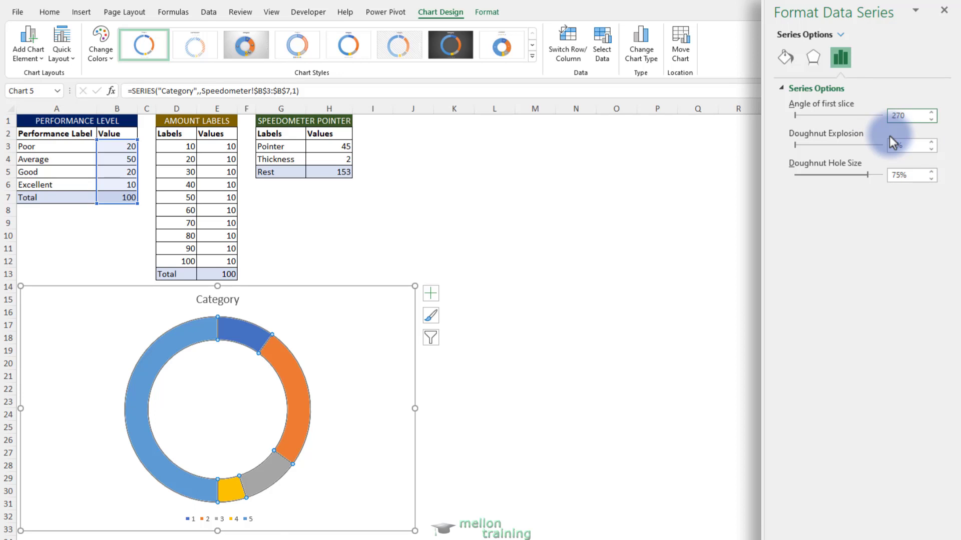
{"action": "key", "text": "Return"}
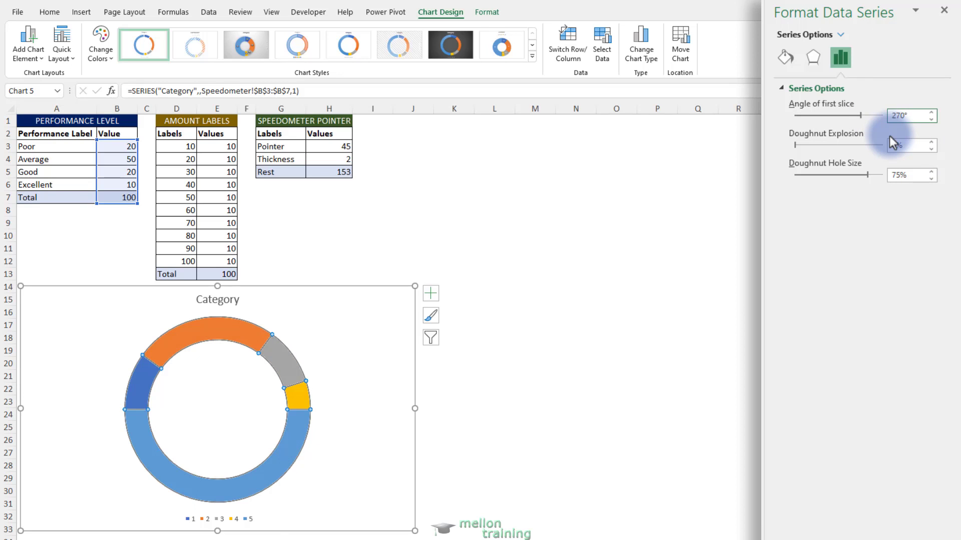
Step: Shrink the doughnut hole to 70% and give the bottom Total slice no fill
{"action": "left_click", "coordinate": [931, 178]}
{"action": "left_click", "coordinate": [932, 178]}
{"action": "left_click", "coordinate": [932, 178]}
{"action": "left_click", "coordinate": [932, 179]}
{"action": "left_click", "coordinate": [932, 179]}
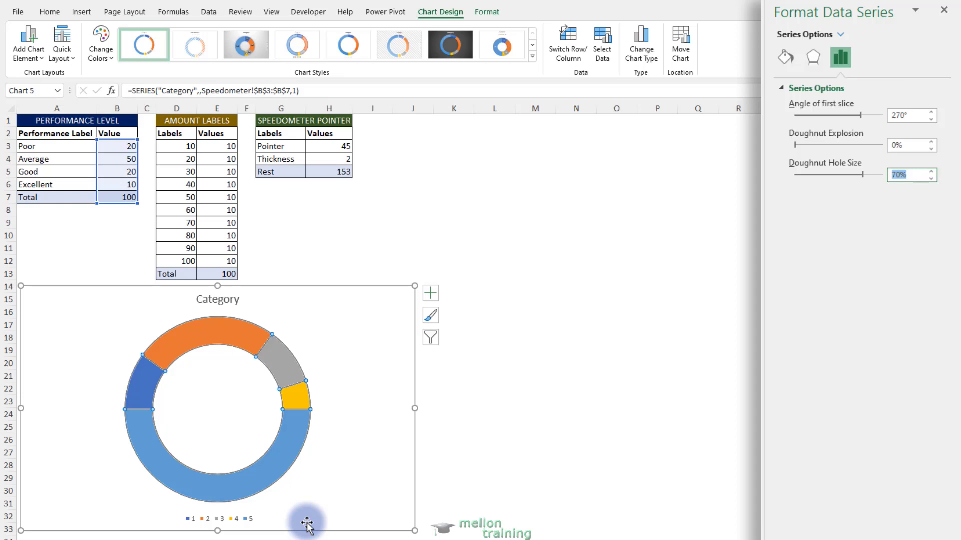
{"action": "left_click", "coordinate": [281, 490]}
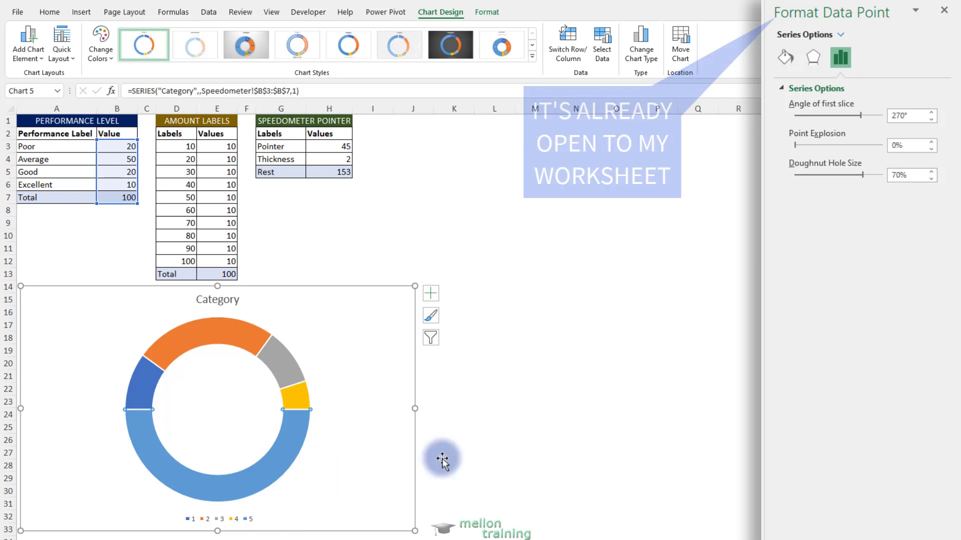
{"action": "left_click", "coordinate": [783, 67]}
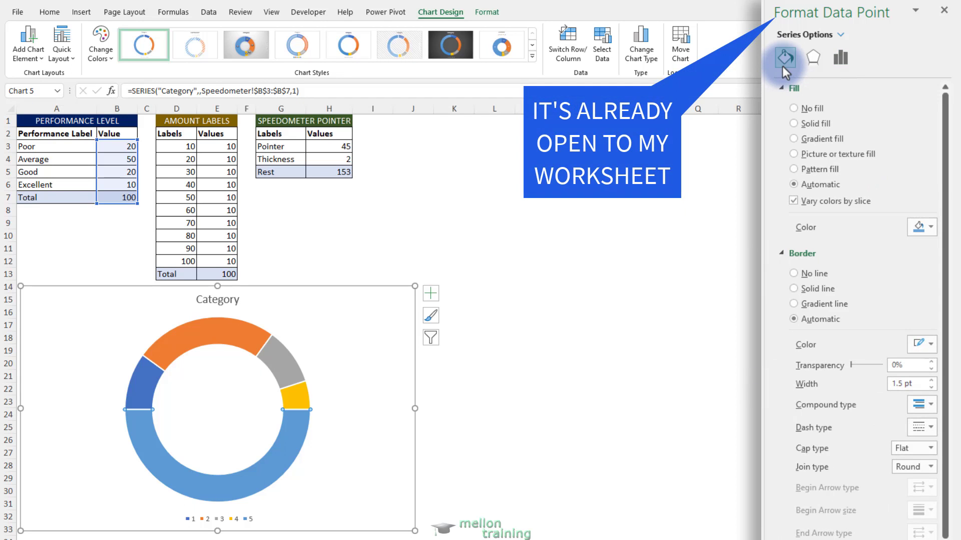
{"action": "left_click", "coordinate": [794, 108]}
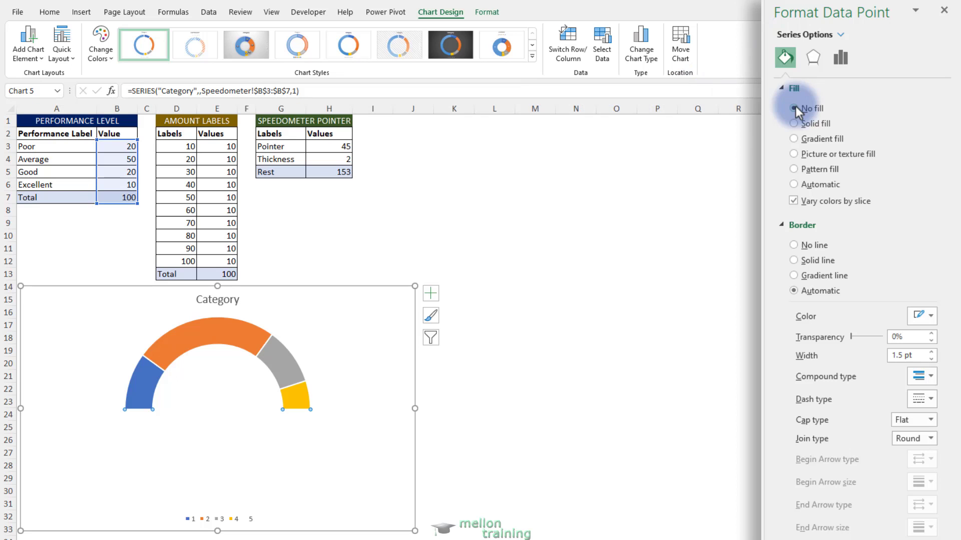
Step: Colour the four top bands red, yellow, light blue and green
{"action": "left_click", "coordinate": [140, 386]}
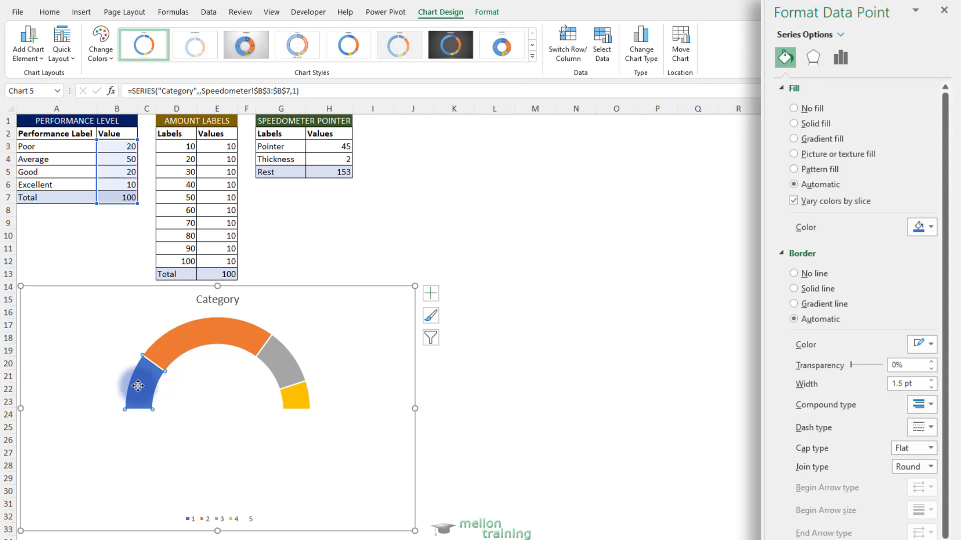
{"action": "left_click", "coordinate": [931, 228]}
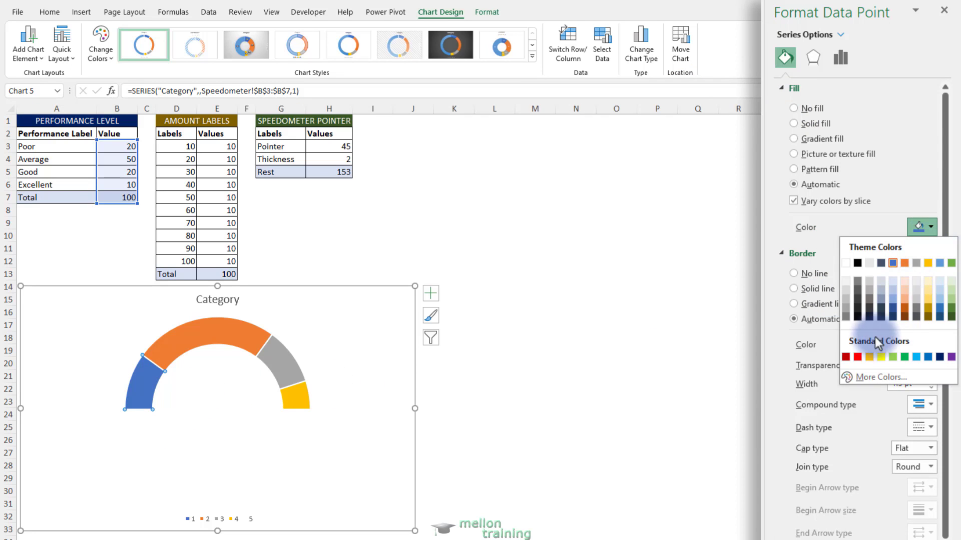
{"action": "left_click", "coordinate": [857, 356]}
{"action": "left_click", "coordinate": [235, 342]}
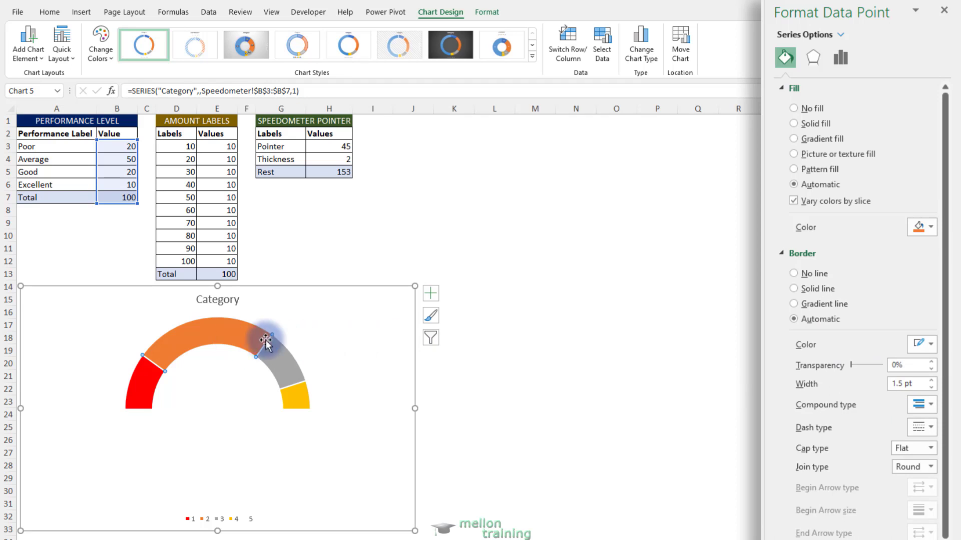
{"action": "left_click", "coordinate": [931, 228]}
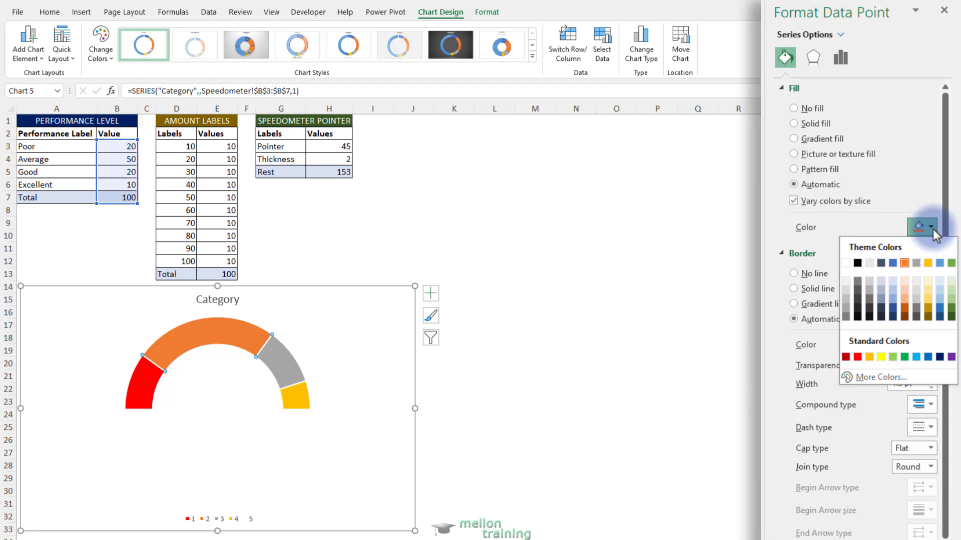
{"action": "left_click", "coordinate": [881, 357]}
{"action": "left_click", "coordinate": [286, 376]}
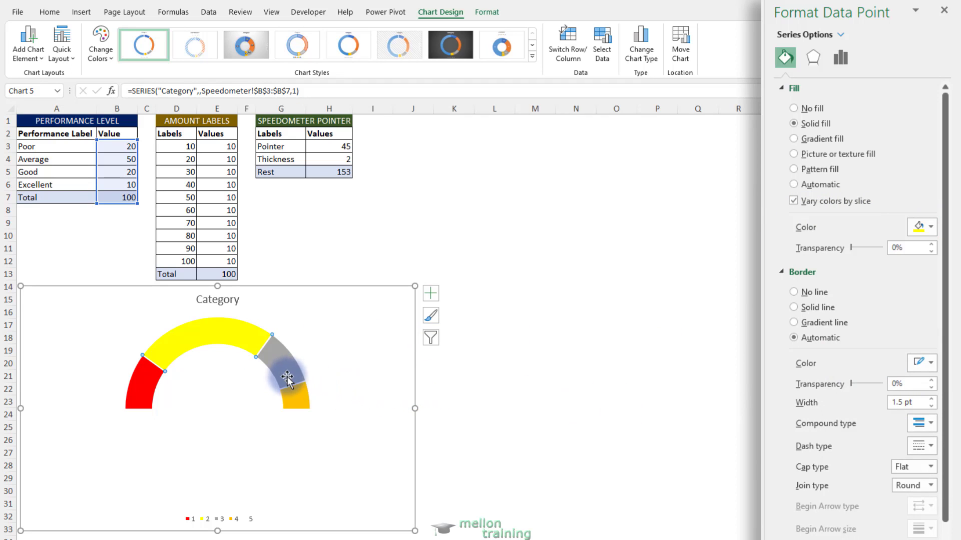
{"action": "left_click", "coordinate": [930, 228]}
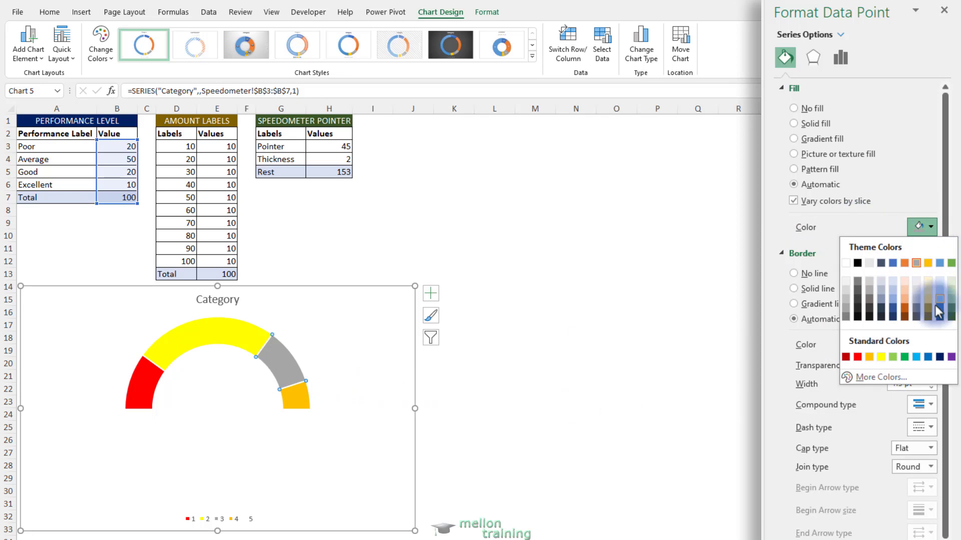
{"action": "left_click", "coordinate": [919, 357]}
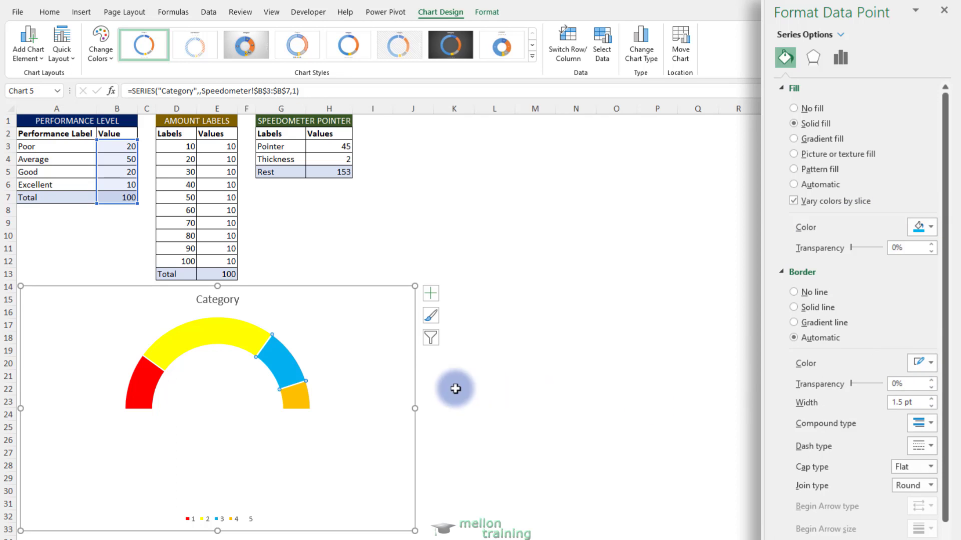
{"action": "left_click", "coordinate": [296, 397]}
{"action": "left_click", "coordinate": [931, 228]}
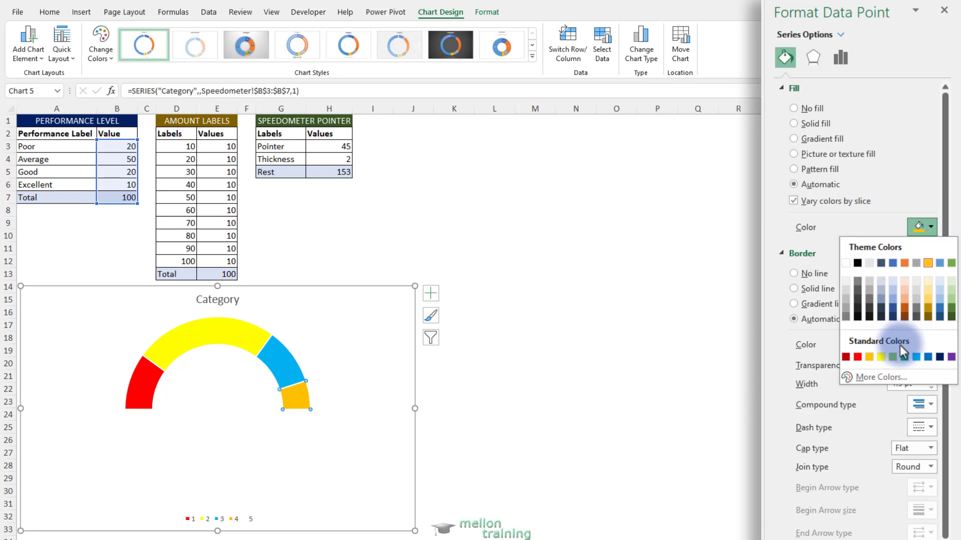
{"action": "left_click", "coordinate": [893, 357]}
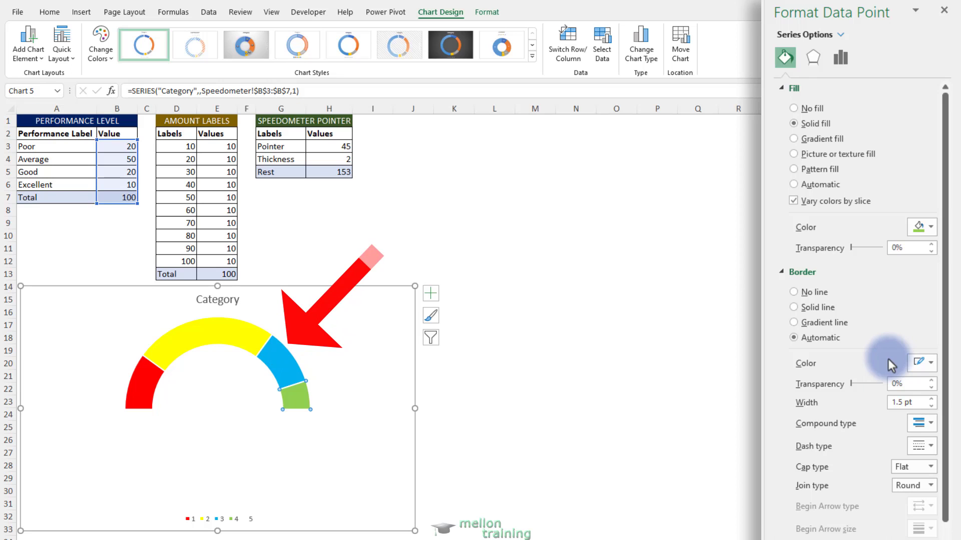
Step: Turn on data labels for the gauge bands
{"action": "left_click", "coordinate": [944, 10]}
{"action": "key", "text": "Escape"}
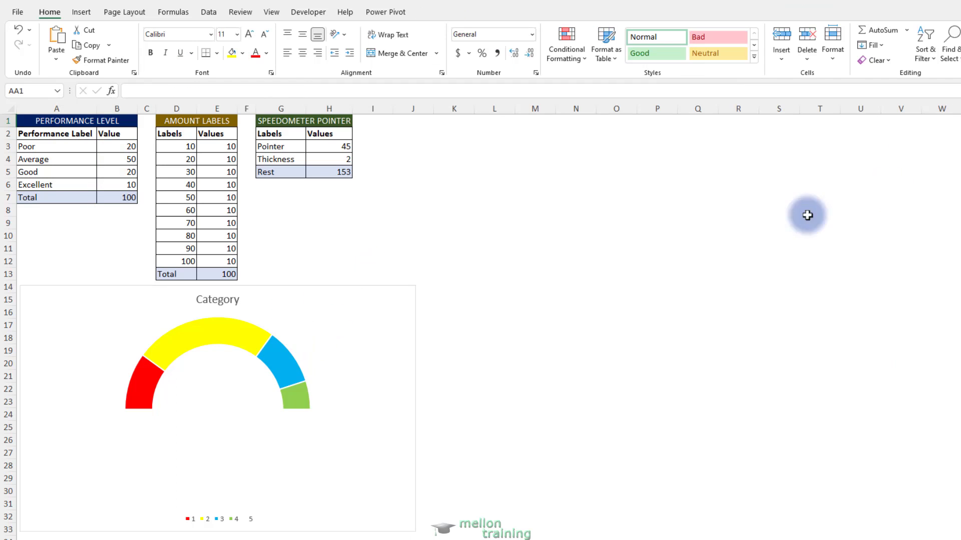
{"action": "left_click", "coordinate": [226, 332]}
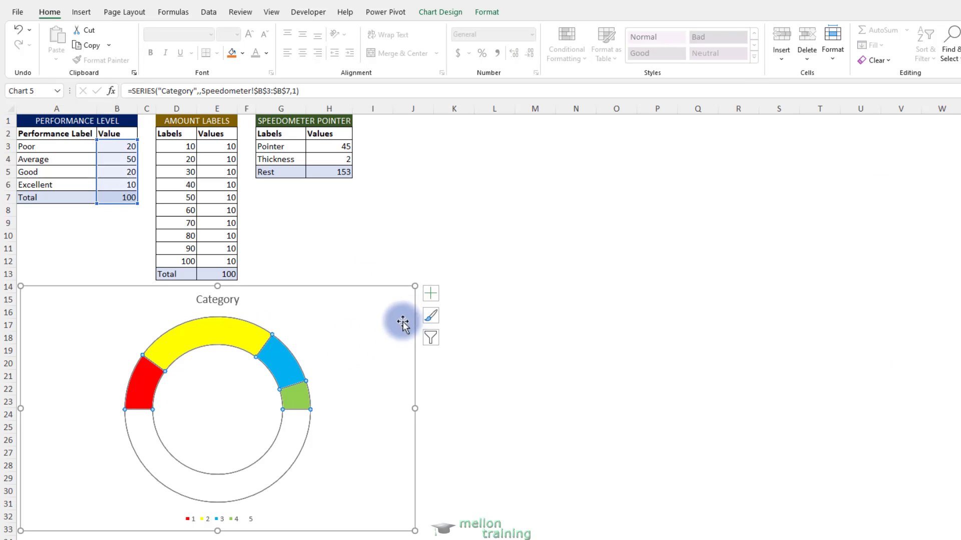
{"action": "left_click", "coordinate": [431, 294]}
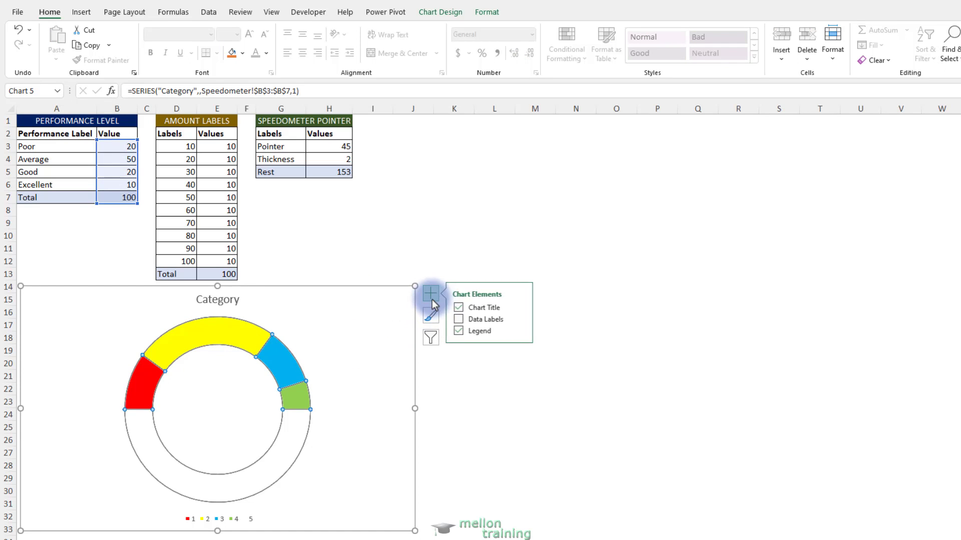
{"action": "left_click", "coordinate": [458, 319]}
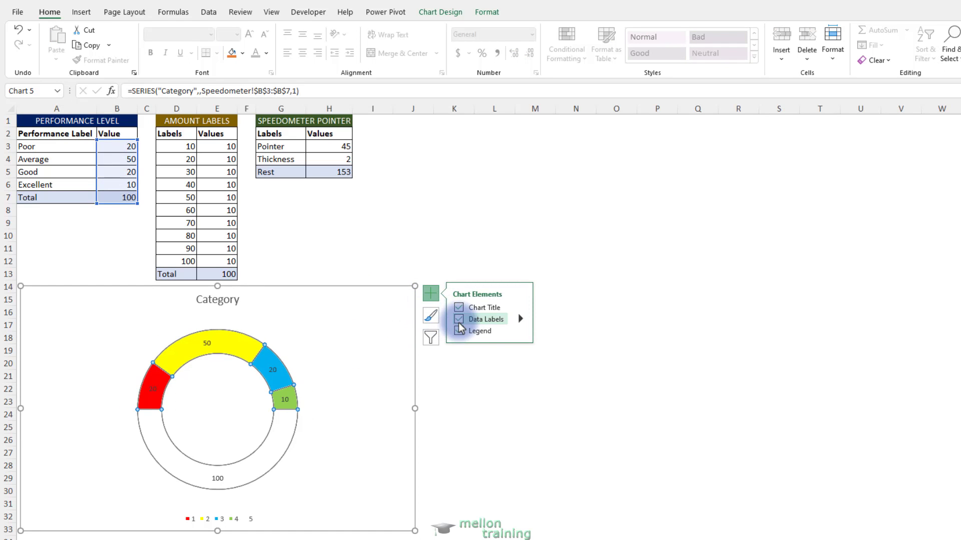
Step: Make the labels show the performance names from A3:A6 instead of values
{"action": "right_click", "coordinate": [210, 343]}
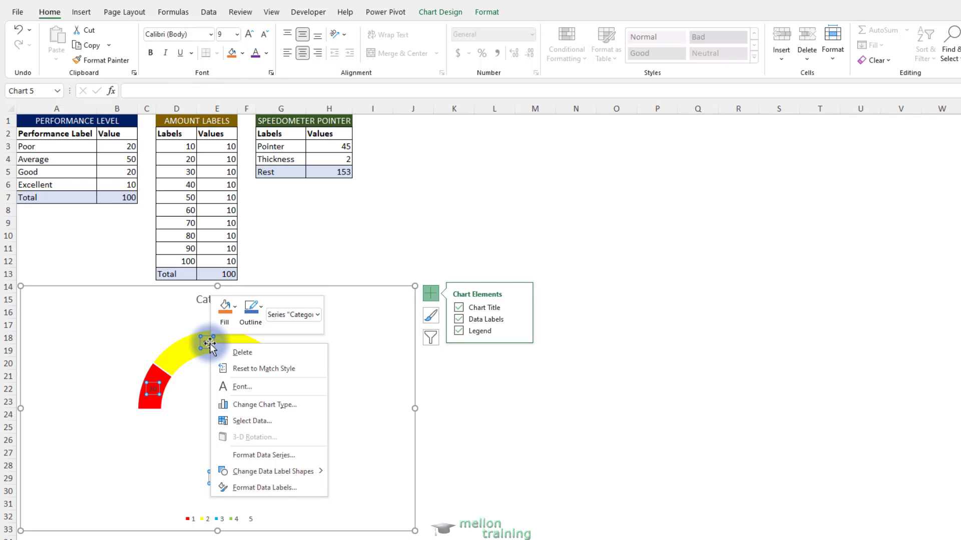
{"action": "left_click", "coordinate": [275, 488]}
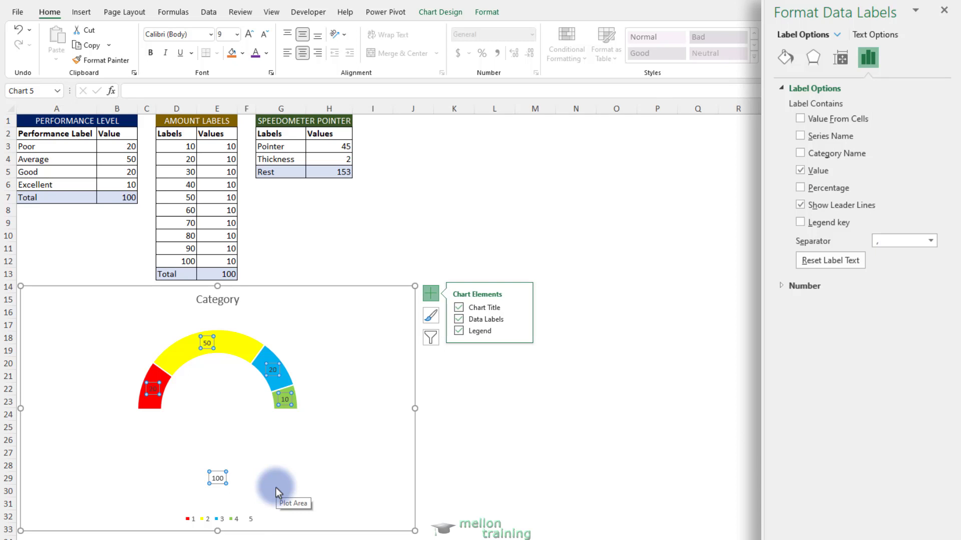
{"action": "left_click", "coordinate": [803, 122]}
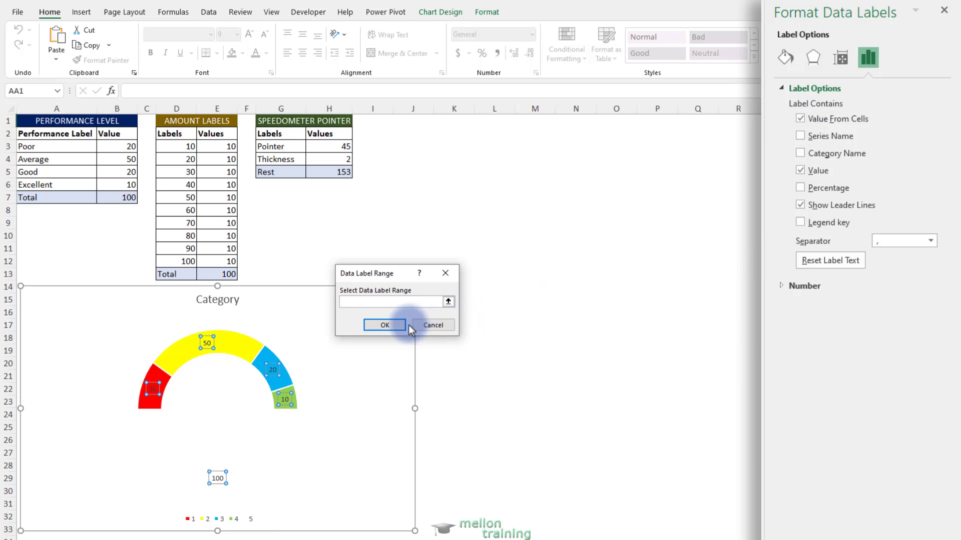
{"action": "left_click", "coordinate": [448, 301]}
{"action": "left_click_drag", "start_coordinate": [68, 146], "coordinate": [70, 184]}
{"action": "left_click", "coordinate": [449, 292]}
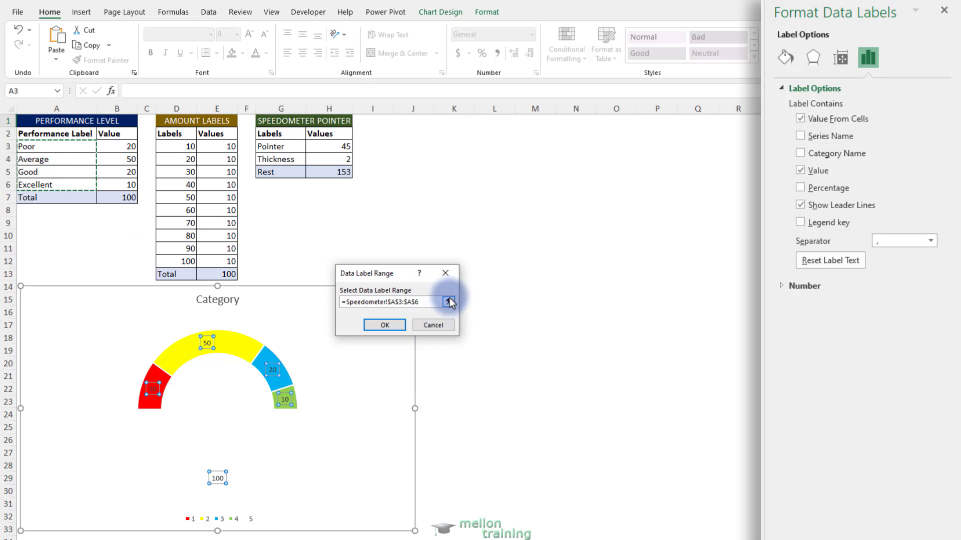
{"action": "left_click", "coordinate": [394, 325]}
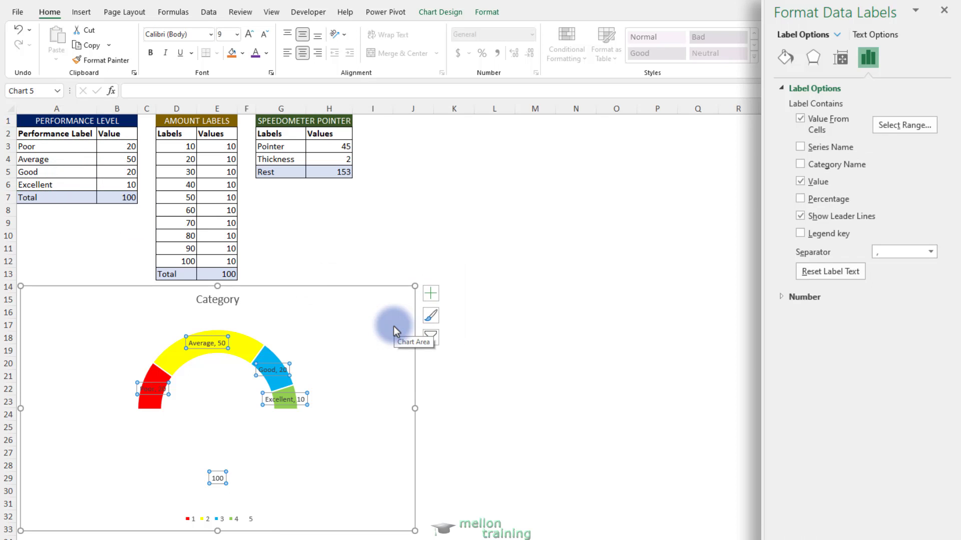
{"action": "left_click", "coordinate": [797, 182]}
{"action": "left_click", "coordinate": [799, 181]}
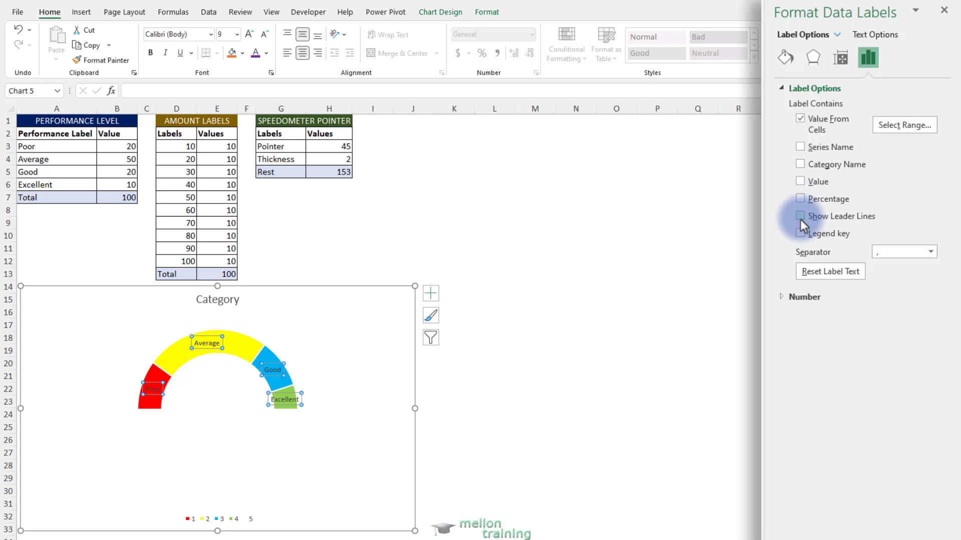
Step: Format the band labels as bold purple text at size 10
{"action": "left_click", "coordinate": [266, 52]}
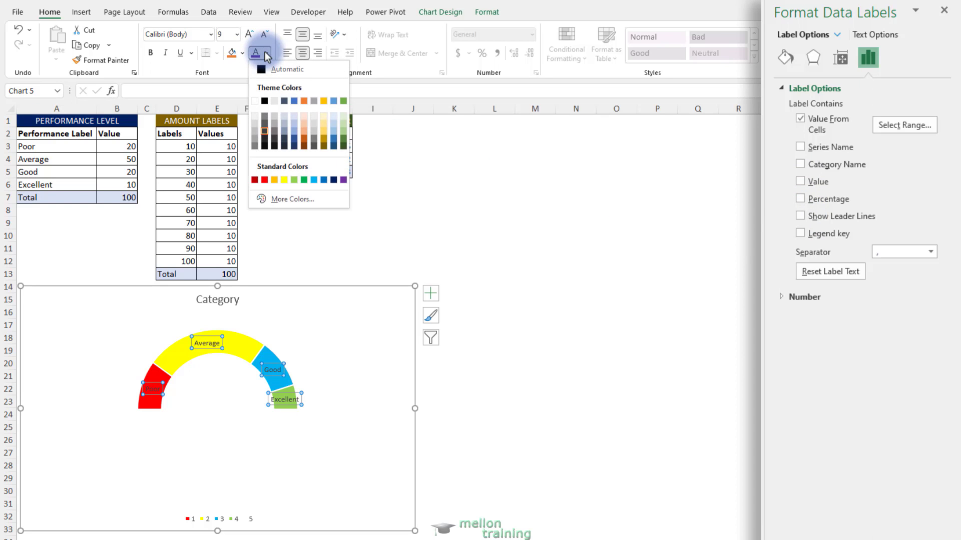
{"action": "left_click", "coordinate": [343, 180]}
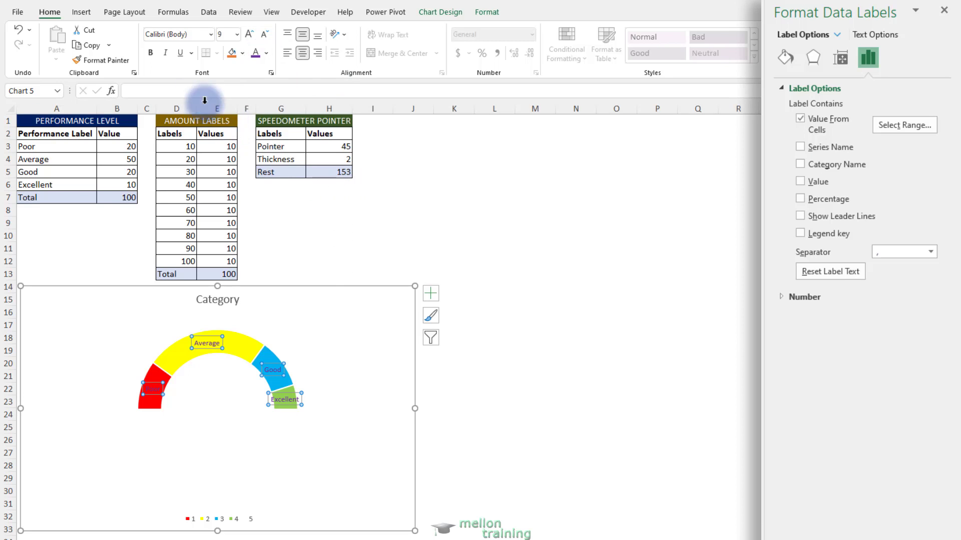
{"action": "left_click", "coordinate": [150, 53]}
{"action": "left_click", "coordinate": [248, 35]}
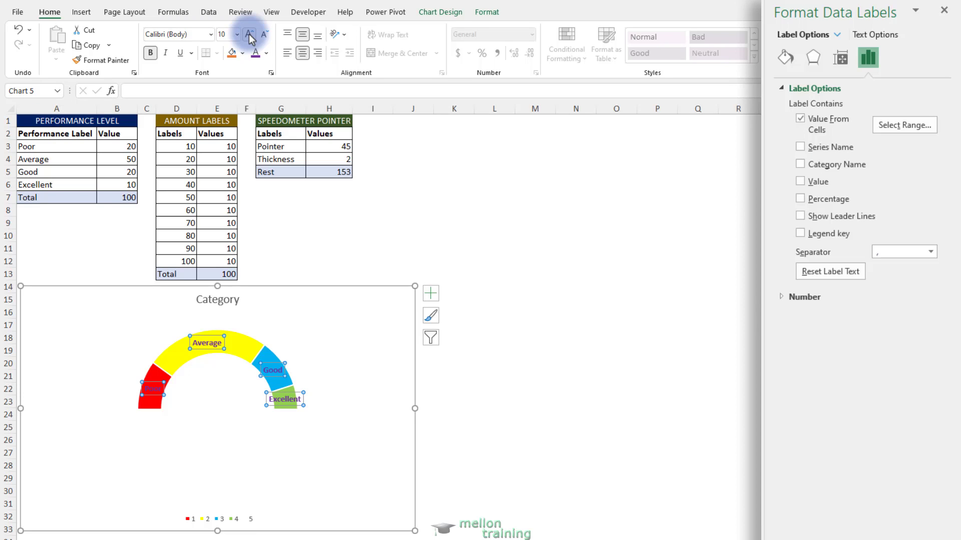
Step: Add a 'Legend Entries' series with values E3:E13 as the outer ring
{"action": "right_click", "coordinate": [179, 360]}
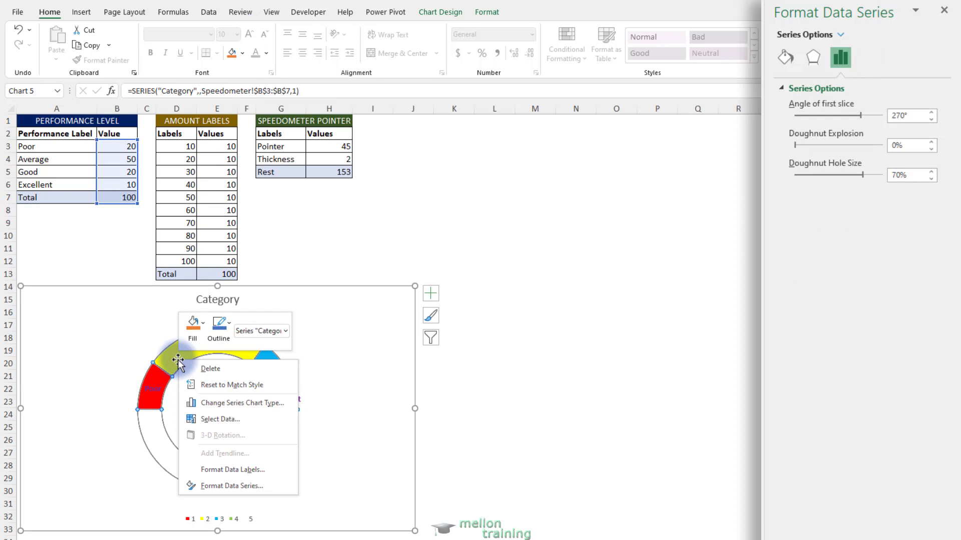
{"action": "left_click", "coordinate": [235, 416]}
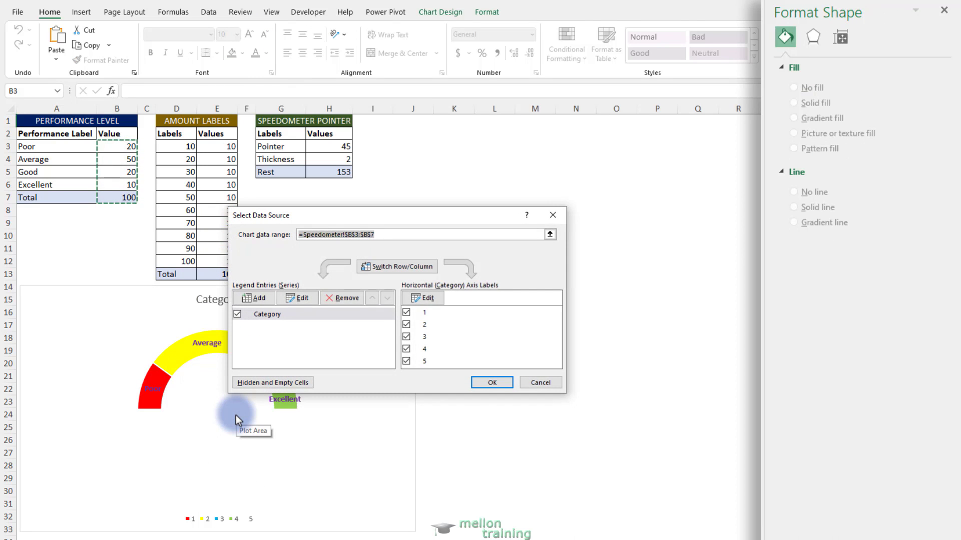
{"action": "left_click", "coordinate": [255, 297]}
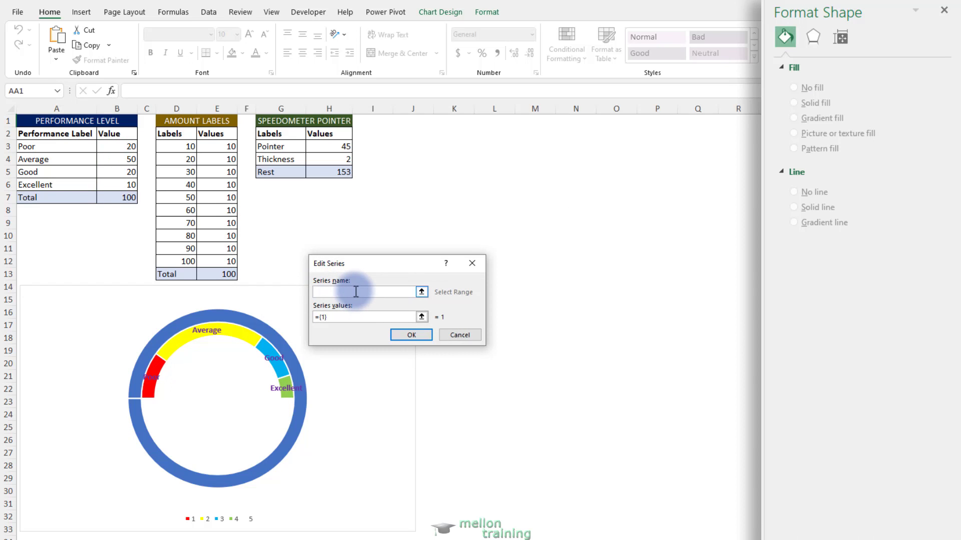
{"action": "type", "text": "Legend Entries"}
{"action": "left_click", "coordinate": [363, 319]}
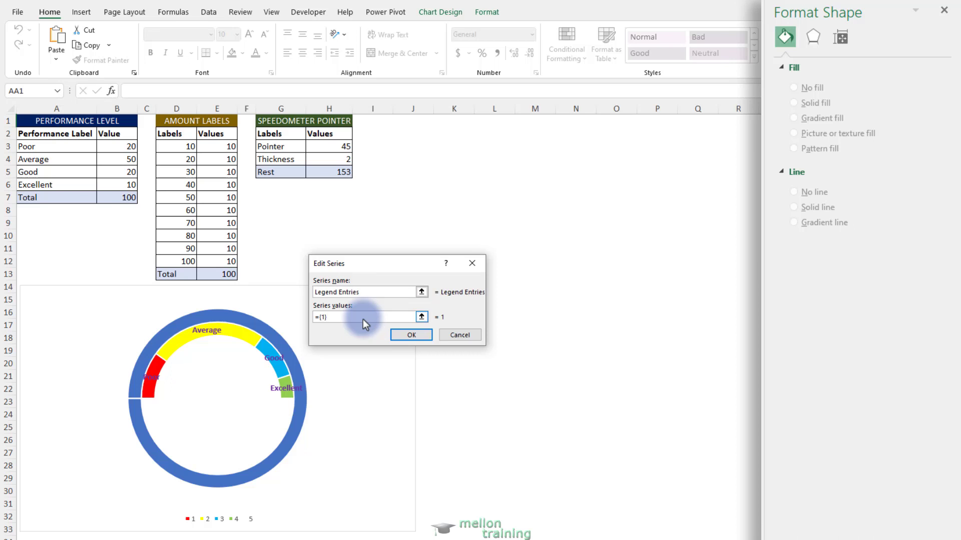
{"action": "key", "text": "BackSpace"}
{"action": "key", "text": "BackSpace"}
{"action": "key", "text": "BackSpace"}
{"action": "left_click", "coordinate": [422, 317]}
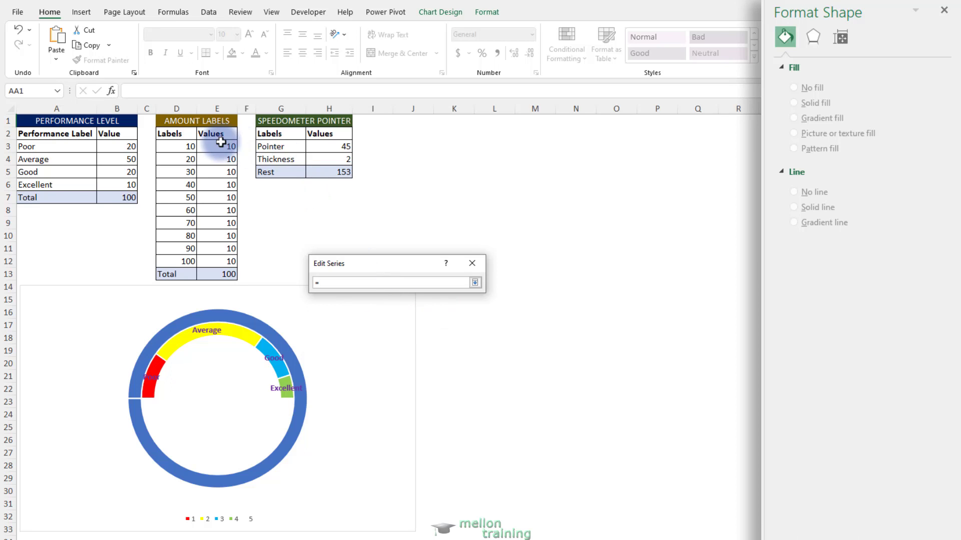
{"action": "left_click_drag", "start_coordinate": [217, 146], "coordinate": [223, 272]}
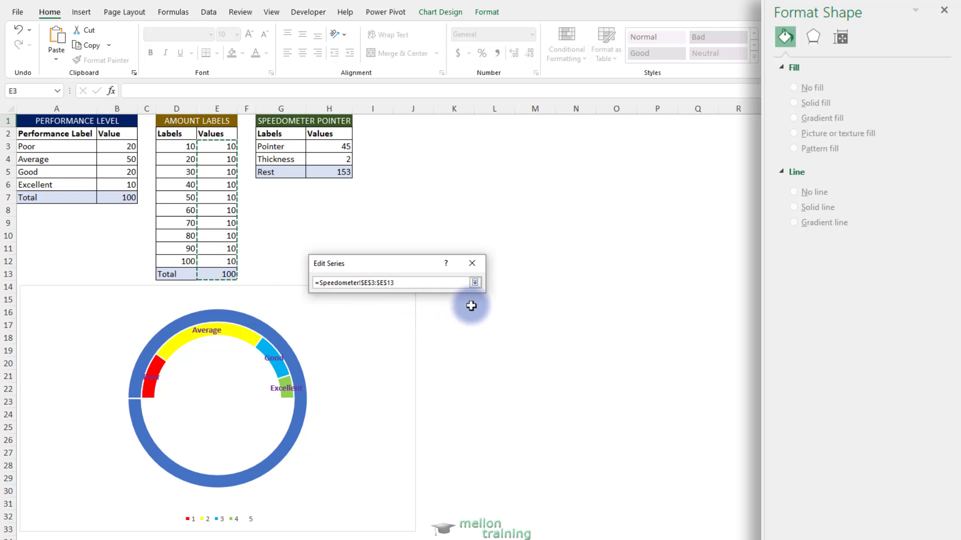
{"action": "left_click", "coordinate": [475, 282]}
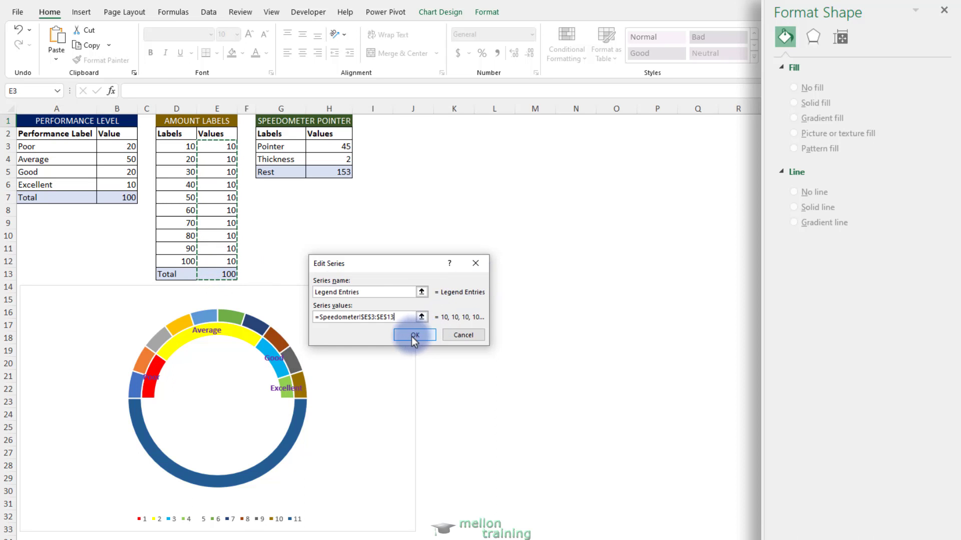
{"action": "left_click", "coordinate": [411, 337]}
{"action": "left_click", "coordinate": [484, 382]}
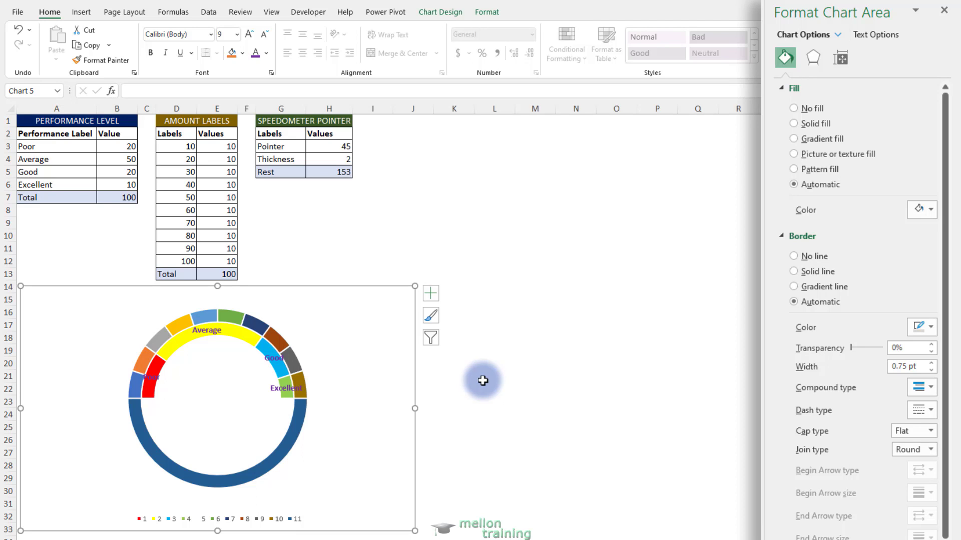
Step: Give the outer ring's bottom slice no fill and set the doughnut hole to 50%
{"action": "left_click", "coordinate": [299, 429]}
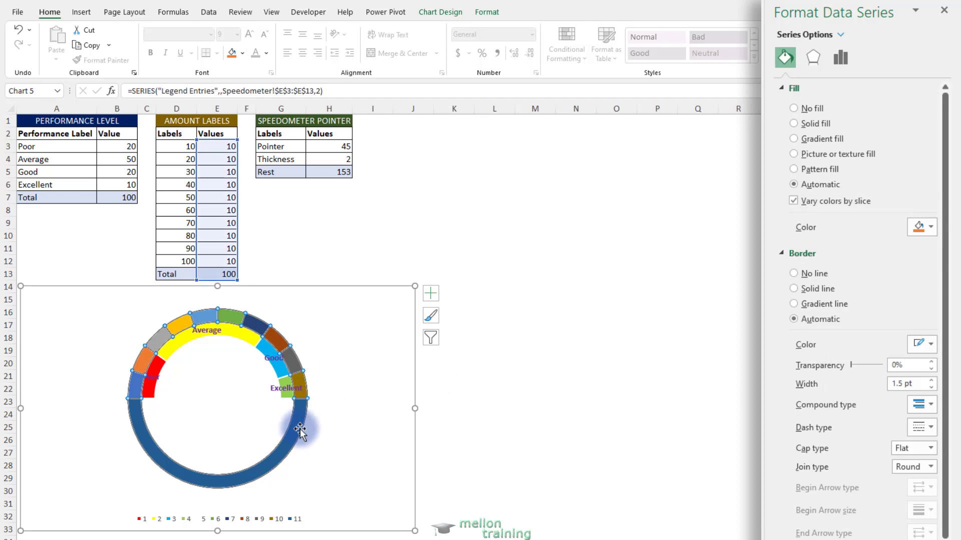
{"action": "left_click", "coordinate": [296, 428]}
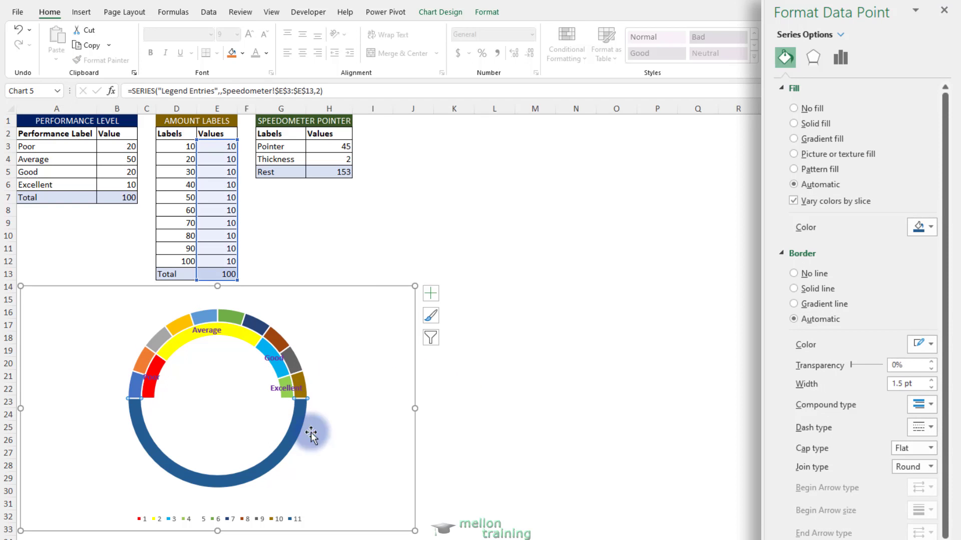
{"action": "left_click", "coordinate": [795, 110]}
{"action": "left_click", "coordinate": [839, 59]}
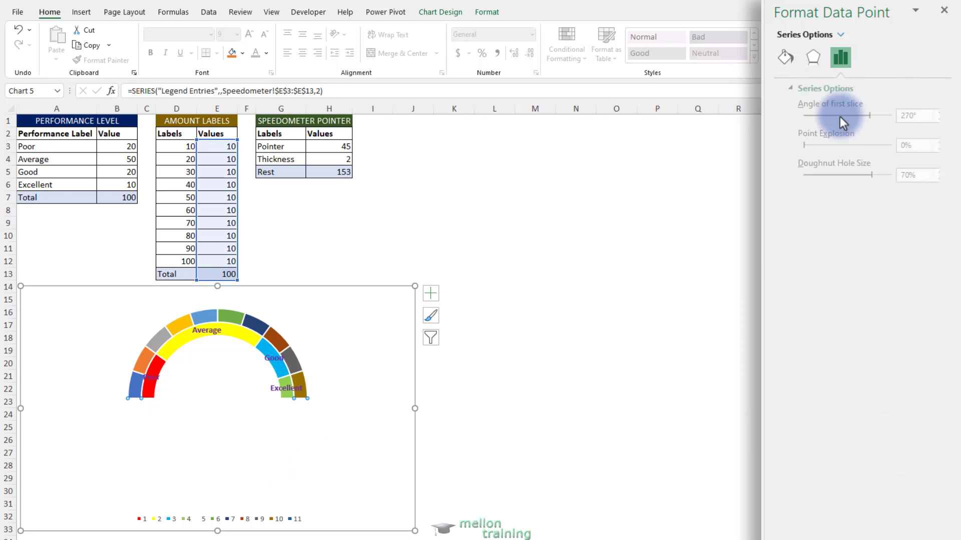
{"action": "left_click", "coordinate": [931, 178]}
{"action": "left_click", "coordinate": [930, 178]}
{"action": "left_click", "coordinate": [931, 178]}
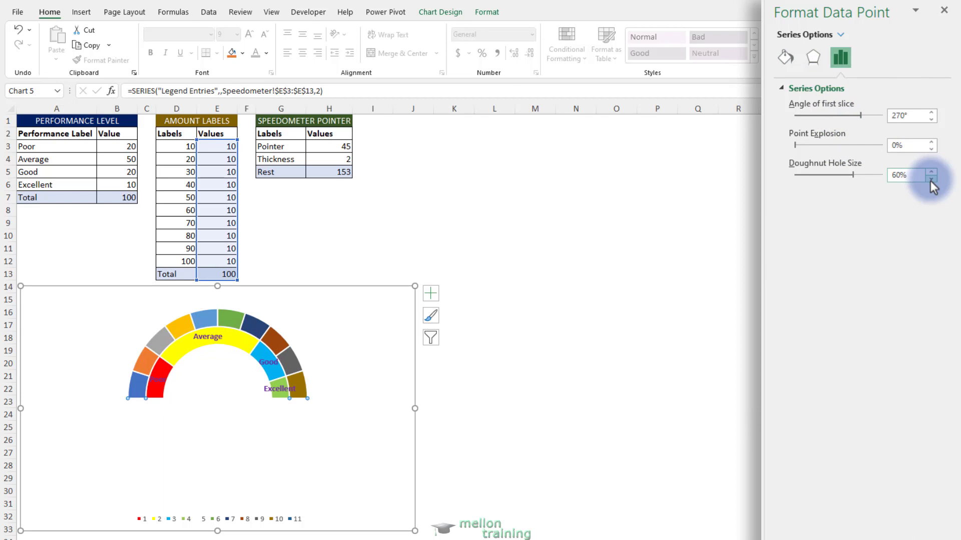
{"action": "left_click", "coordinate": [931, 178]}
{"action": "left_click", "coordinate": [931, 179]}
{"action": "left_click", "coordinate": [931, 178]}
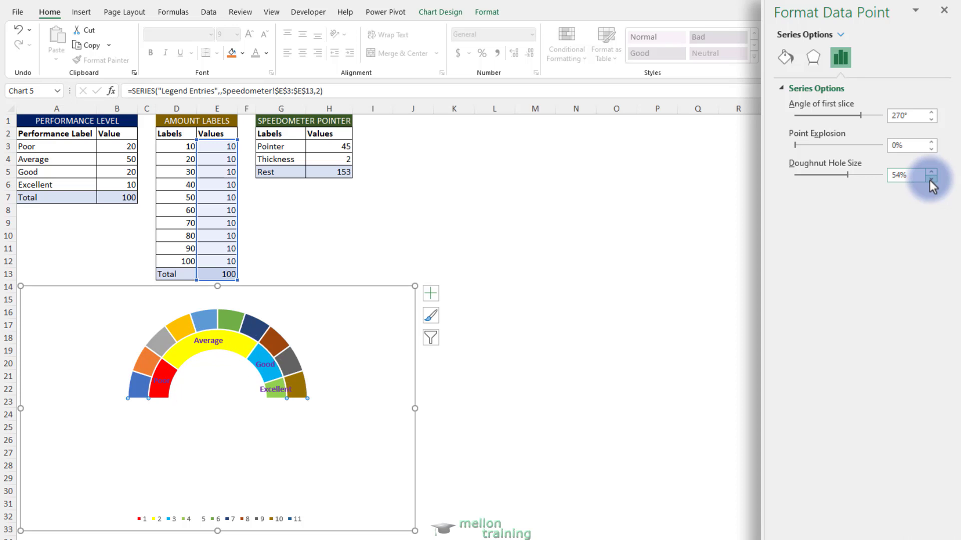
{"action": "left_click", "coordinate": [931, 179]}
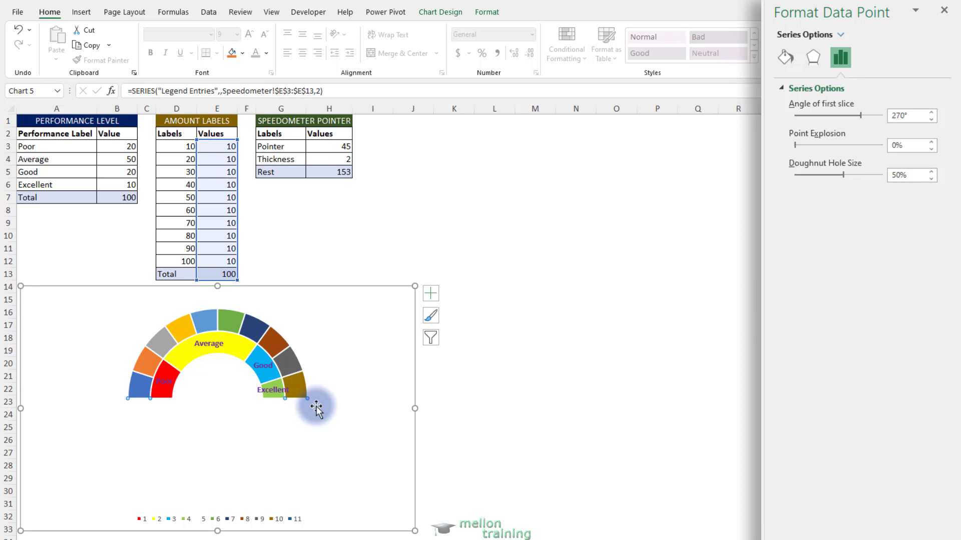
Step: Shade the first five scale slices in light to medium greys
{"action": "left_click", "coordinate": [137, 385]}
{"action": "left_click", "coordinate": [785, 57]}
{"action": "left_click", "coordinate": [928, 228]}
{"action": "left_click", "coordinate": [845, 283]}
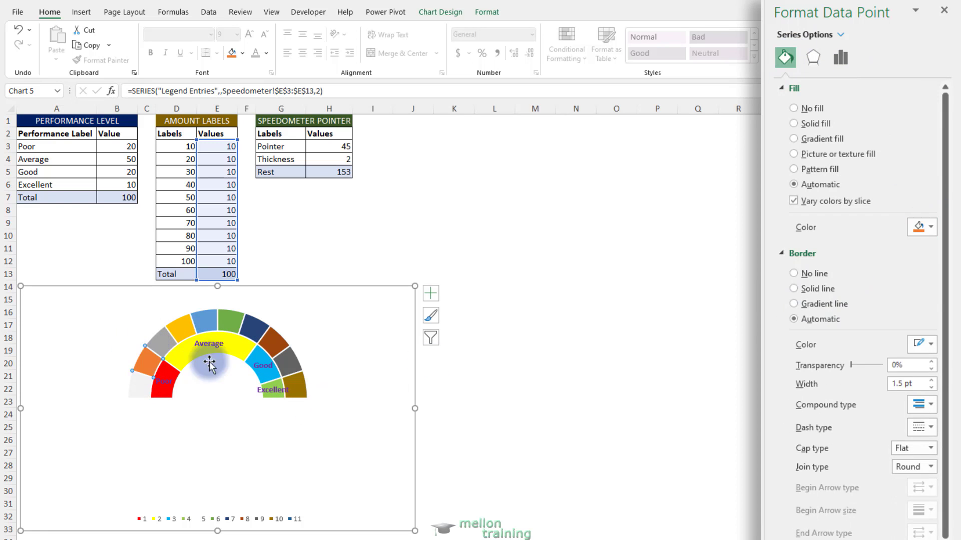
{"action": "left_click", "coordinate": [147, 368]}
{"action": "left_click", "coordinate": [928, 228]}
{"action": "left_click", "coordinate": [846, 290]}
{"action": "left_click", "coordinate": [161, 345]}
{"action": "left_click", "coordinate": [927, 228]}
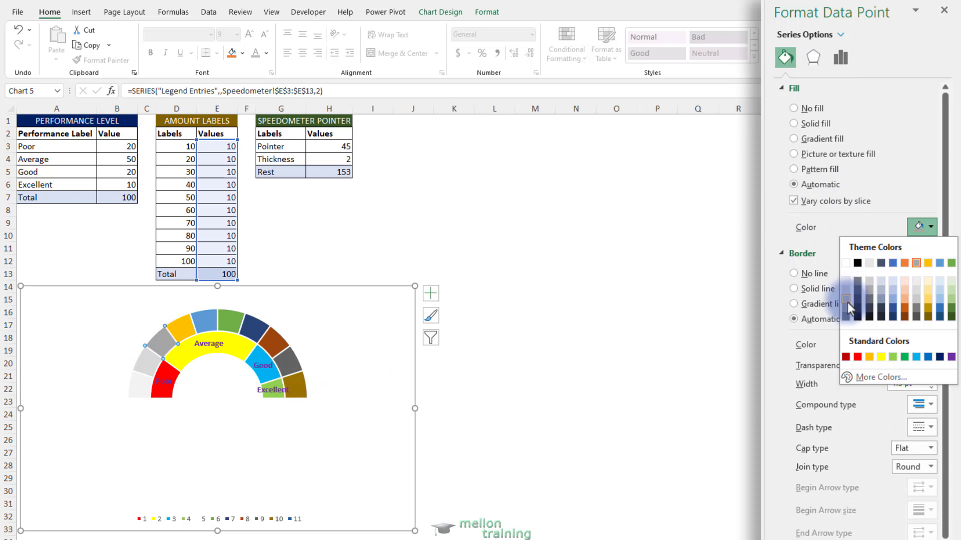
{"action": "left_click", "coordinate": [846, 300]}
{"action": "left_click", "coordinate": [182, 325]}
{"action": "left_click", "coordinate": [928, 228]}
{"action": "left_click", "coordinate": [847, 301]}
{"action": "left_click", "coordinate": [274, 335]}
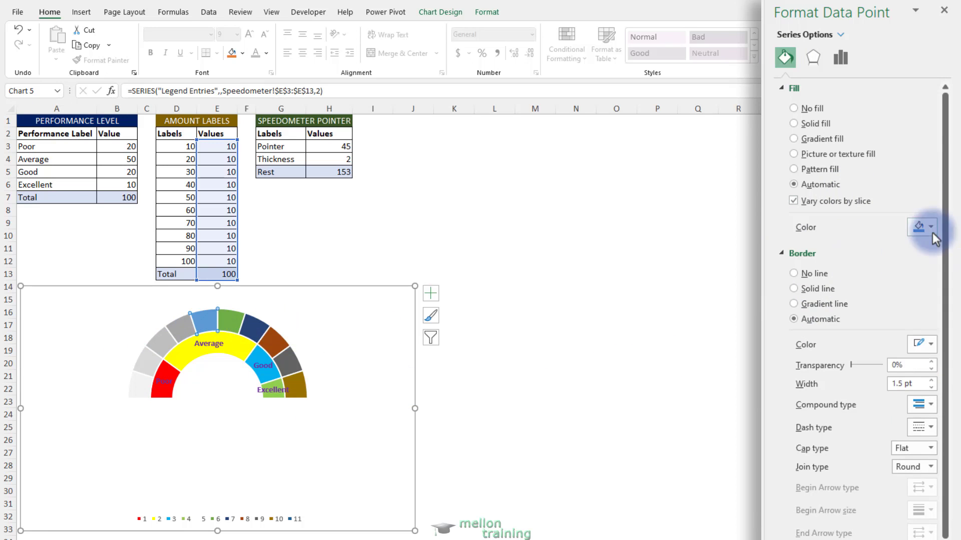
{"action": "left_click", "coordinate": [928, 228]}
Step: Shade the remaining scale slices grey and dark grey, ending with a black last slice
{"action": "left_click", "coordinate": [846, 317]}
{"action": "left_click", "coordinate": [928, 228]}
{"action": "left_click", "coordinate": [869, 288]}
{"action": "left_click", "coordinate": [256, 325]}
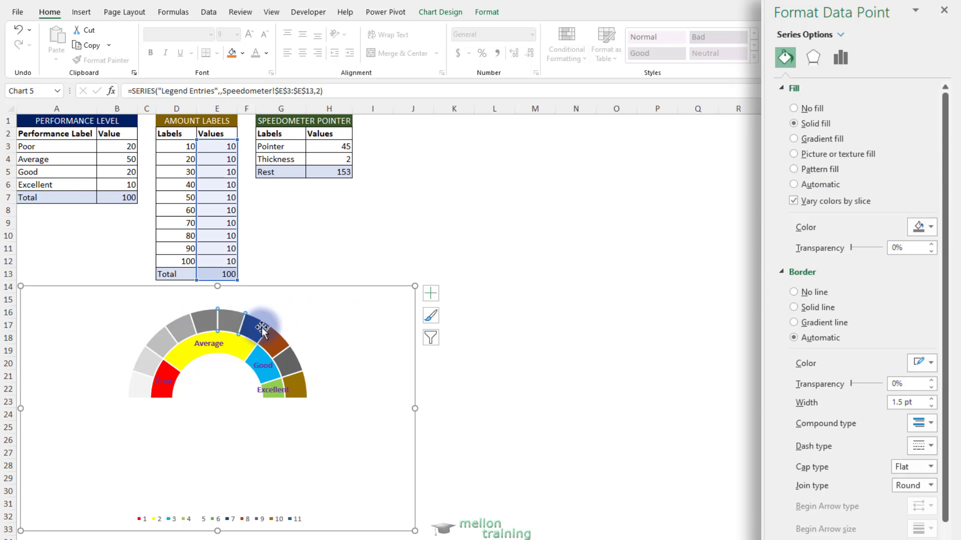
{"action": "left_click", "coordinate": [928, 229]}
{"action": "left_click", "coordinate": [869, 305]}
{"action": "left_click", "coordinate": [278, 338]}
{"action": "left_click", "coordinate": [928, 228]}
{"action": "left_click", "coordinate": [870, 305]}
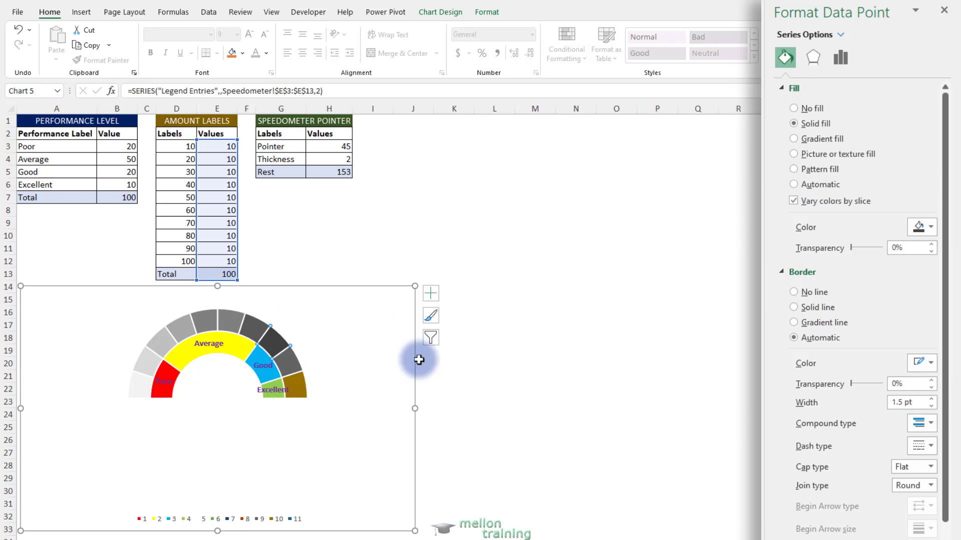
{"action": "left_click", "coordinate": [295, 383]}
{"action": "left_click", "coordinate": [918, 228]}
{"action": "left_click", "coordinate": [923, 228]}
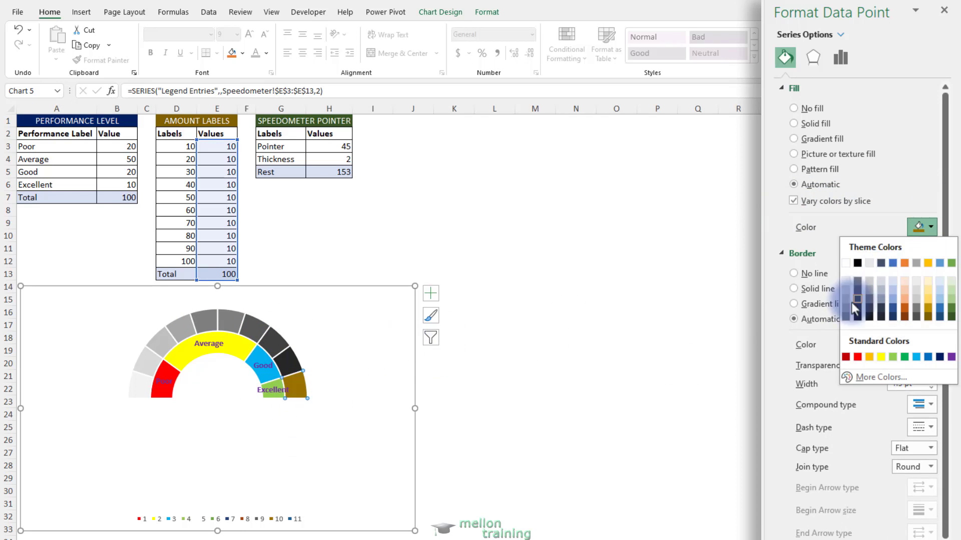
{"action": "left_click", "coordinate": [870, 264]}
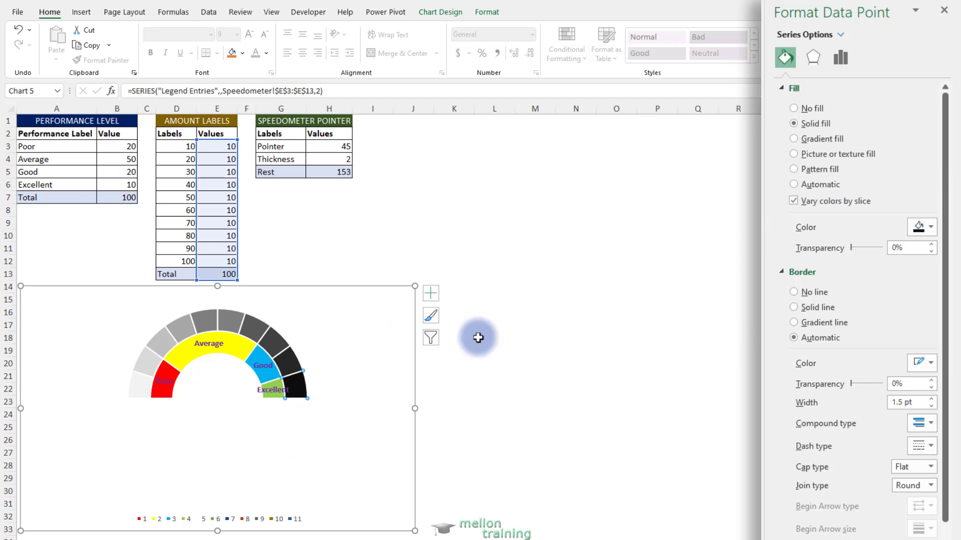
{"action": "left_click", "coordinate": [276, 341]}
{"action": "left_click", "coordinate": [403, 295]}
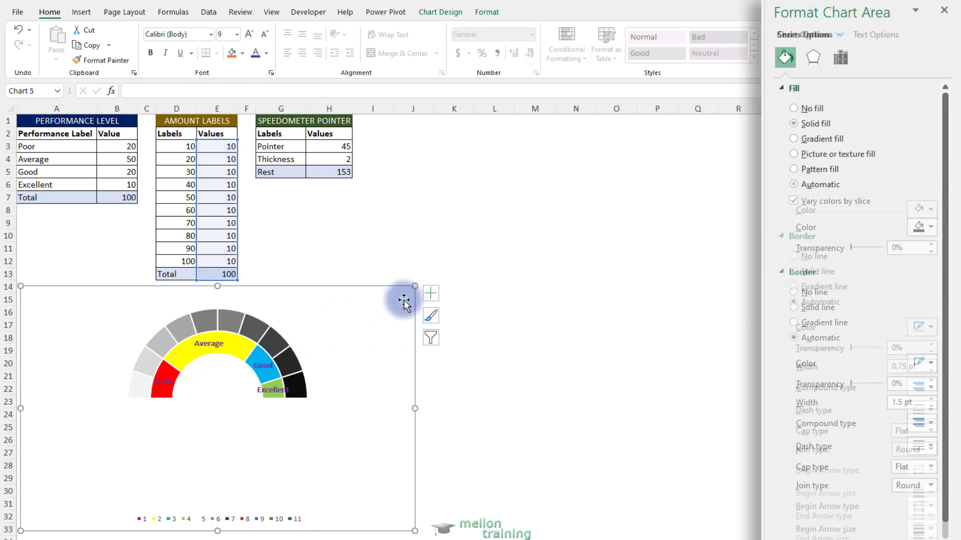
Step: Add data labels to the outer scale ring
{"action": "key", "text": "Escape"}
{"action": "left_click", "coordinate": [251, 314]}
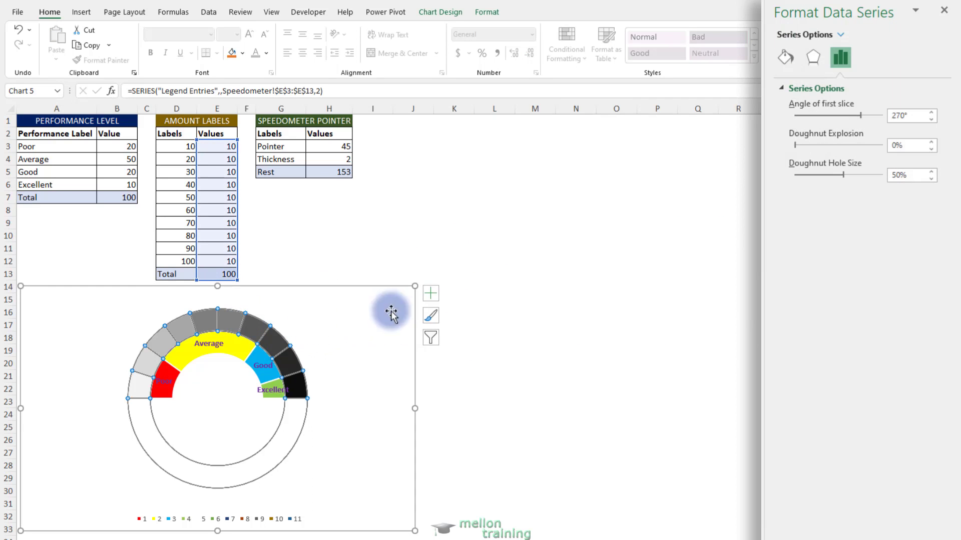
{"action": "left_click", "coordinate": [430, 293]}
{"action": "left_click", "coordinate": [459, 320]}
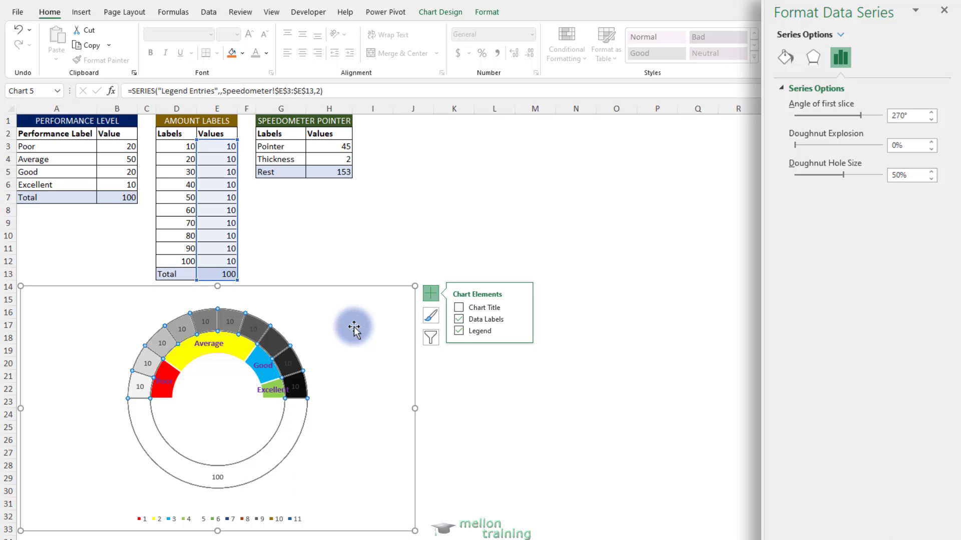
Step: Label the scale from cells D3:D13, removing the values and leader lines
{"action": "right_click", "coordinate": [232, 320]}
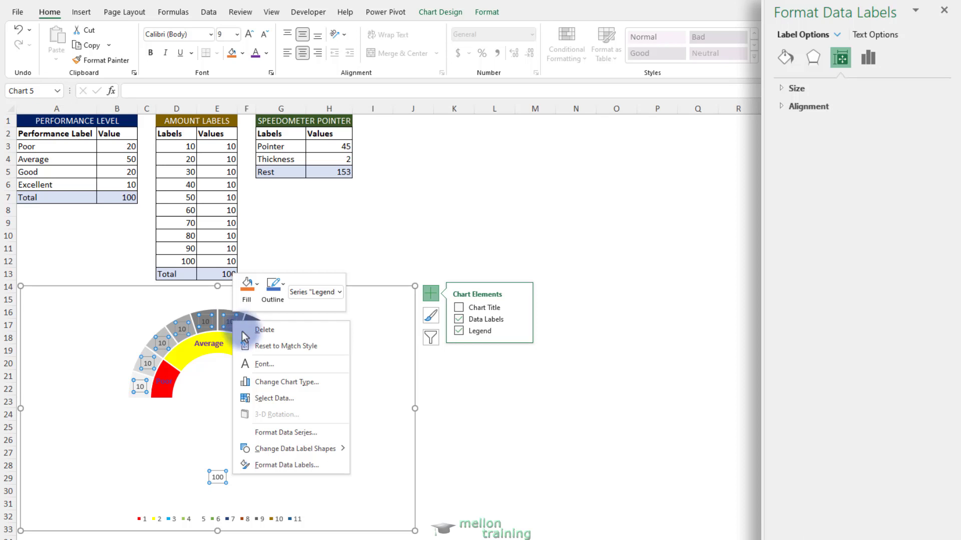
{"action": "left_click", "coordinate": [303, 466]}
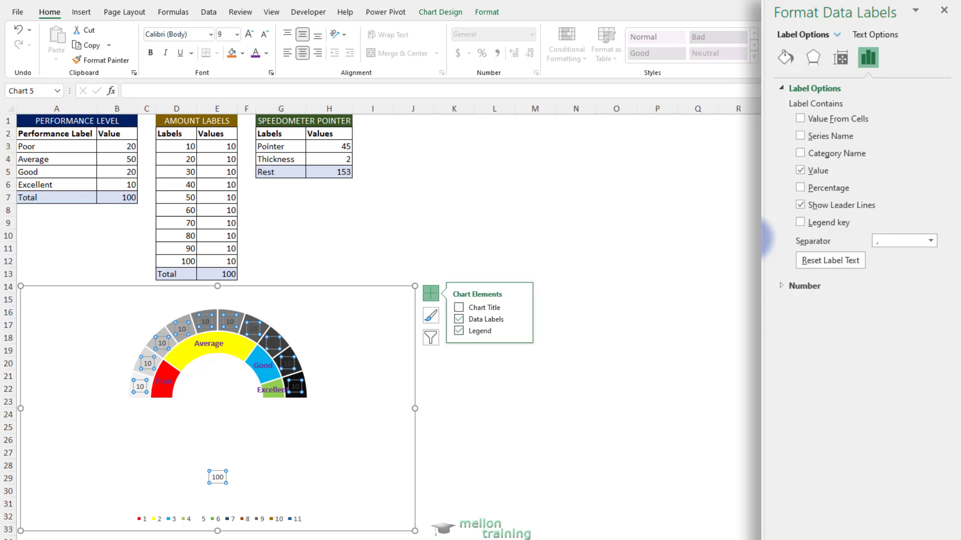
{"action": "left_click", "coordinate": [800, 119]}
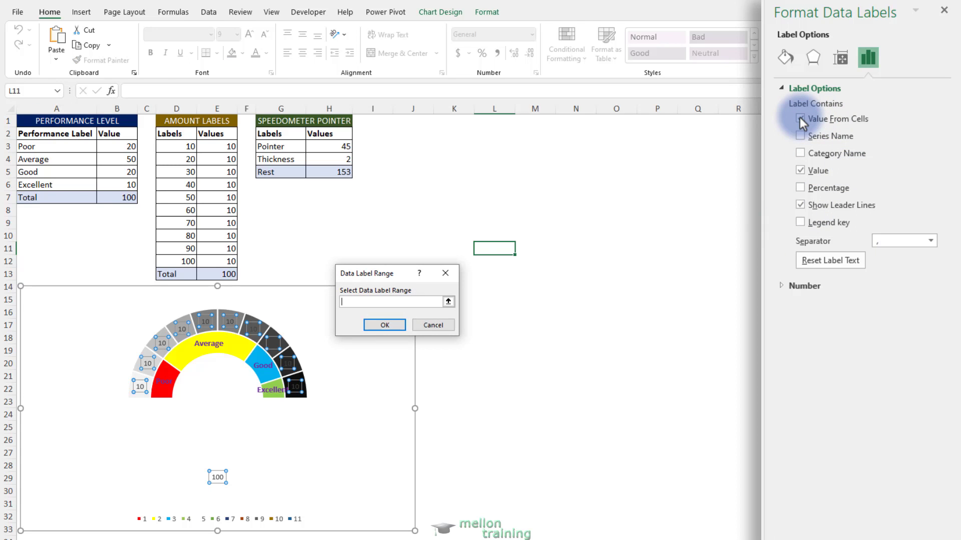
{"action": "left_click", "coordinate": [448, 301]}
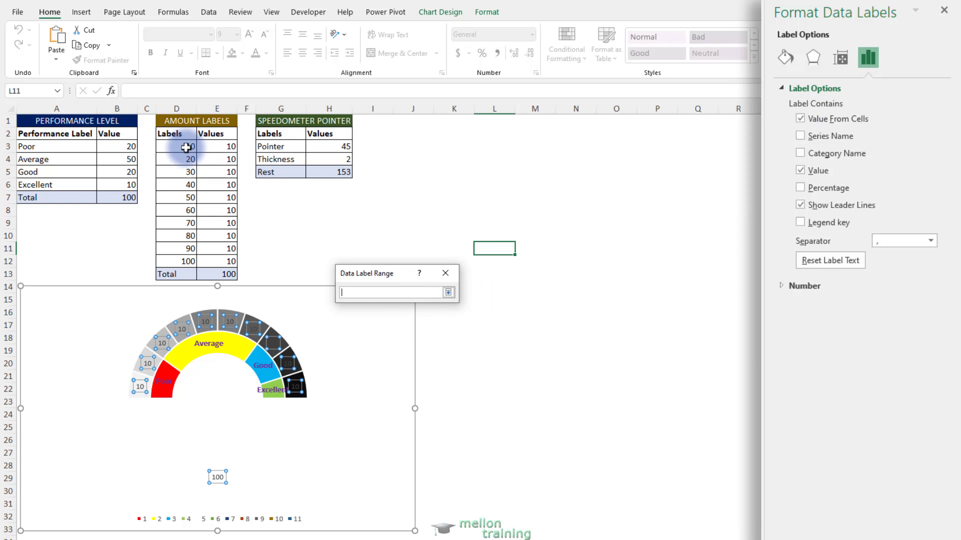
{"action": "left_click_drag", "start_coordinate": [183, 146], "coordinate": [190, 273]}
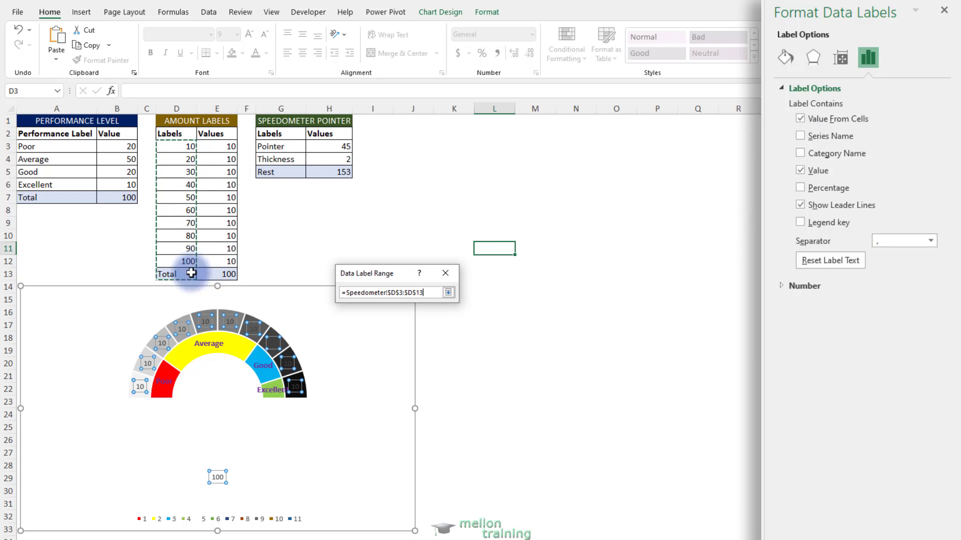
{"action": "left_click", "coordinate": [447, 294]}
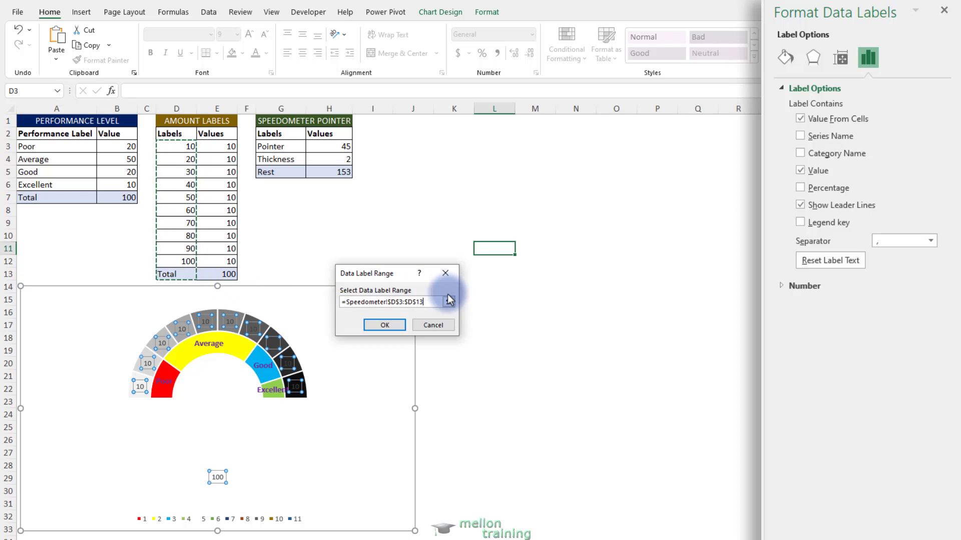
{"action": "left_click", "coordinate": [380, 323]}
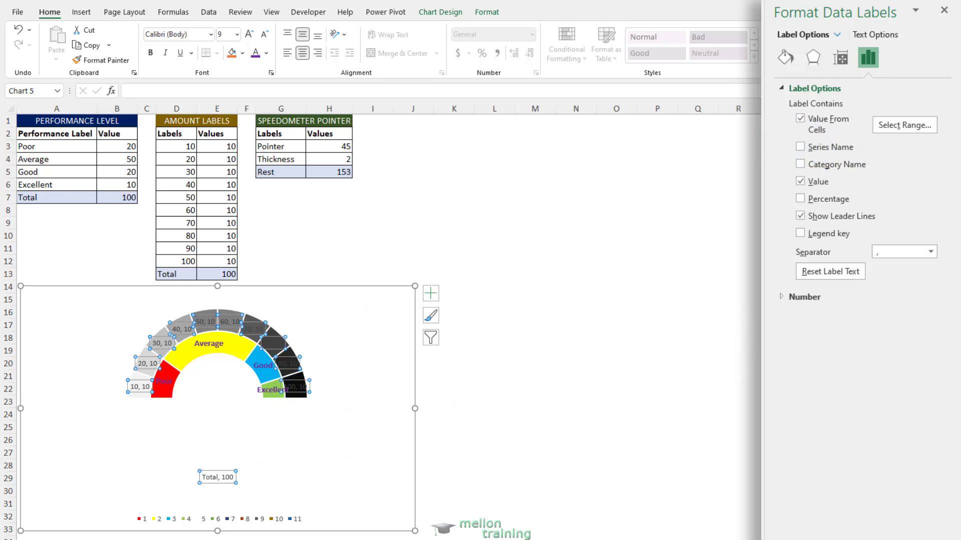
{"action": "left_click", "coordinate": [800, 182]}
{"action": "left_click", "coordinate": [799, 216]}
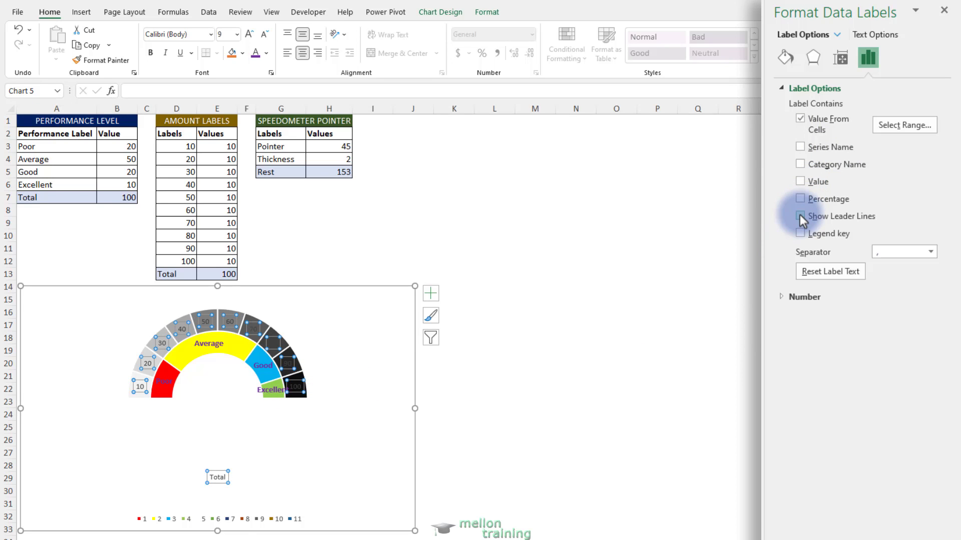
{"action": "left_click", "coordinate": [943, 10]}
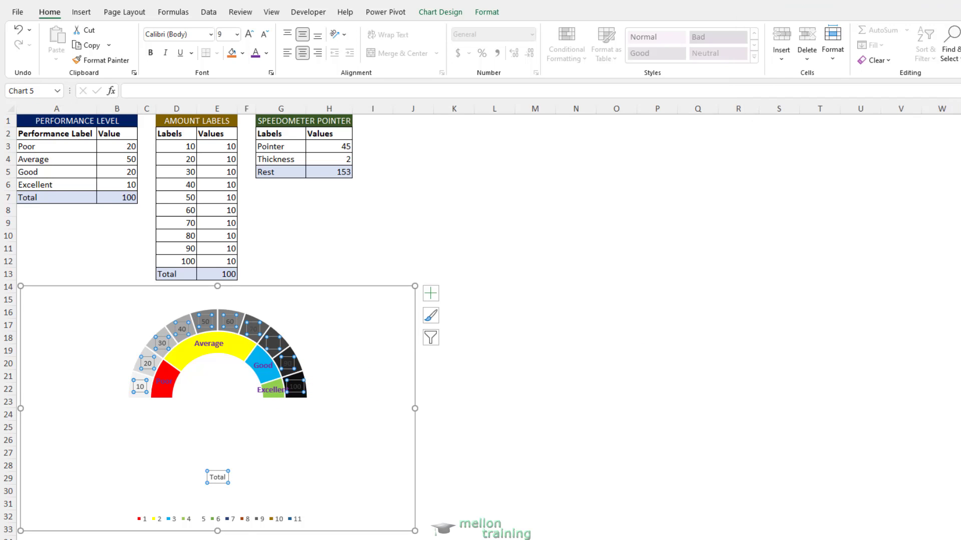
{"action": "key", "text": "Escape"}
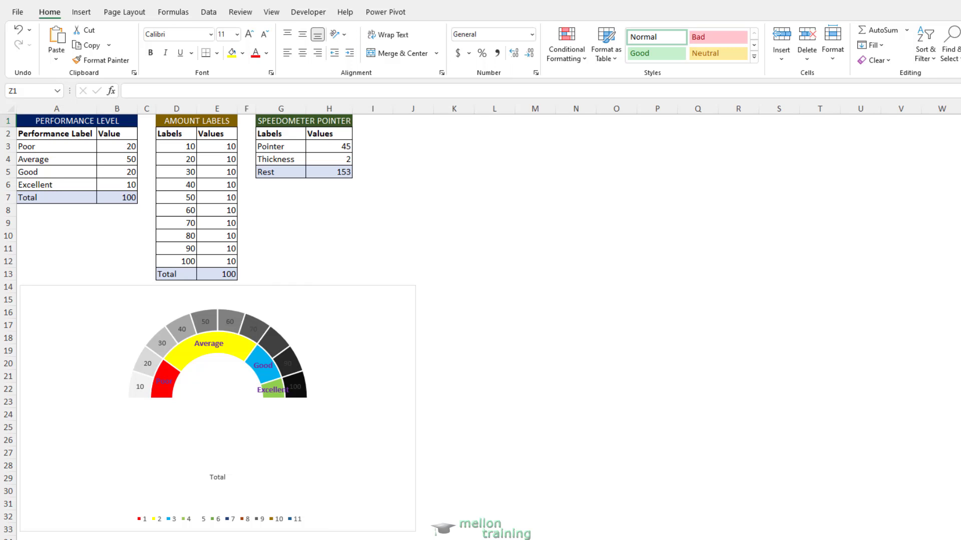
Step: Add a 'Pointer' series to the gauge with values from Speedometer!$H$3:$H$5 (45, 2, 153)
{"action": "right_click", "coordinate": [243, 352]}
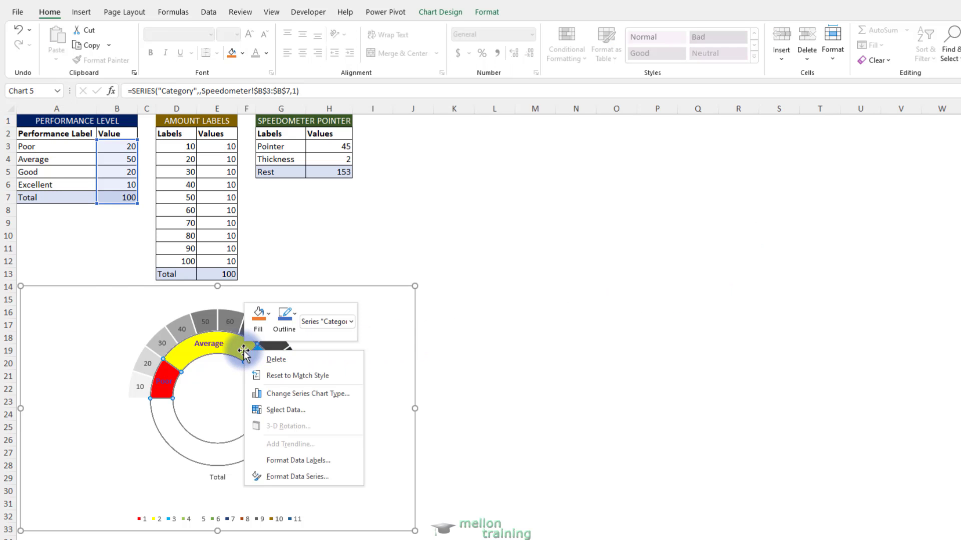
{"action": "left_click", "coordinate": [284, 409]}
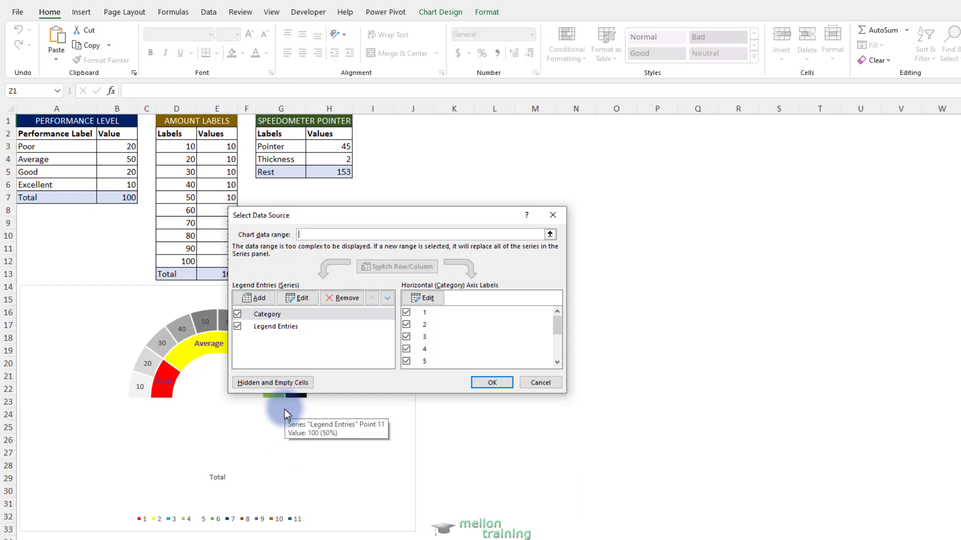
{"action": "left_click", "coordinate": [255, 298]}
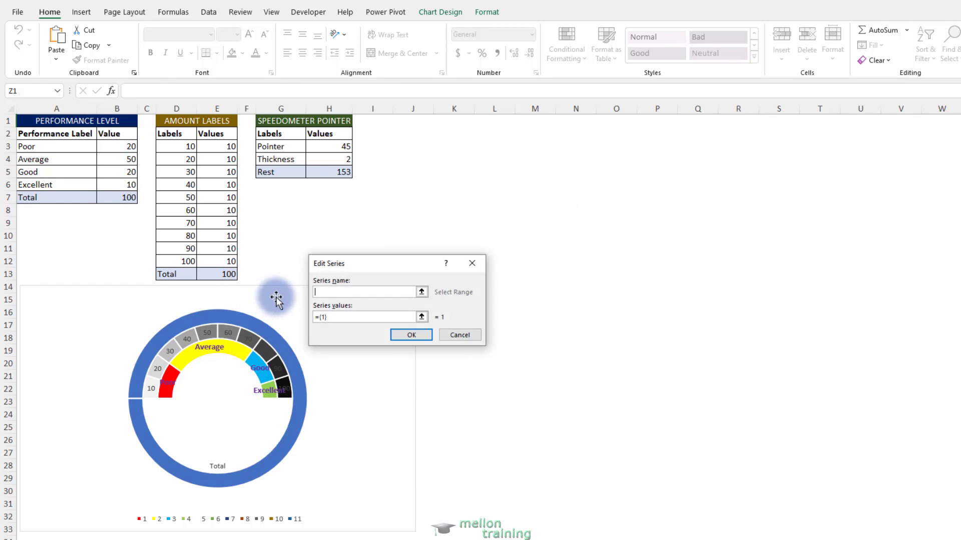
{"action": "left_click", "coordinate": [364, 291]}
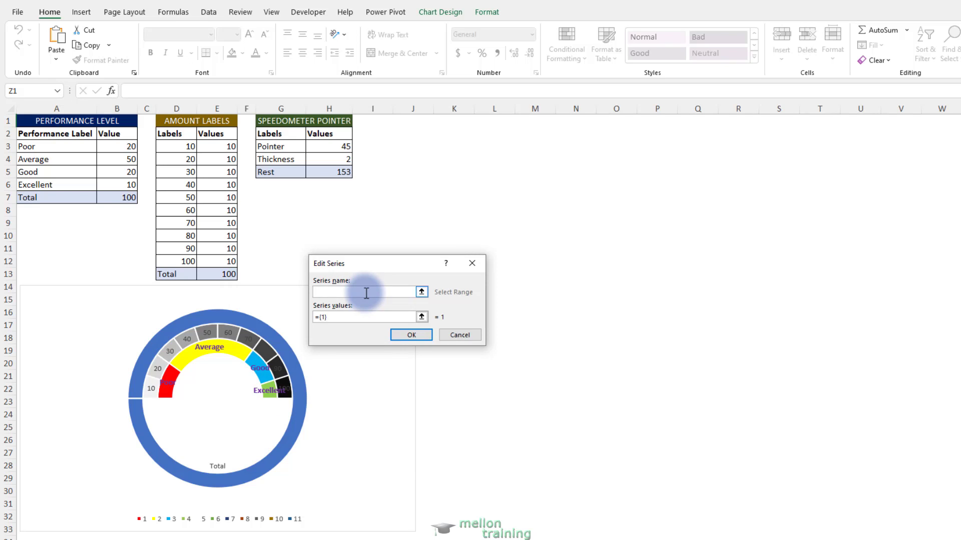
{"action": "type", "text": "Pointer"}
{"action": "left_click", "coordinate": [376, 315]}
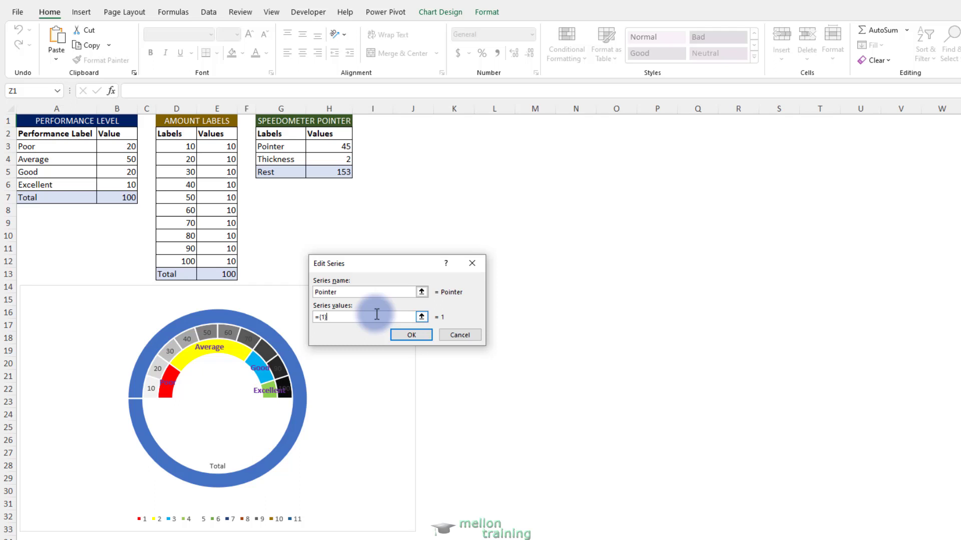
{"action": "key", "text": "BackSpace"}
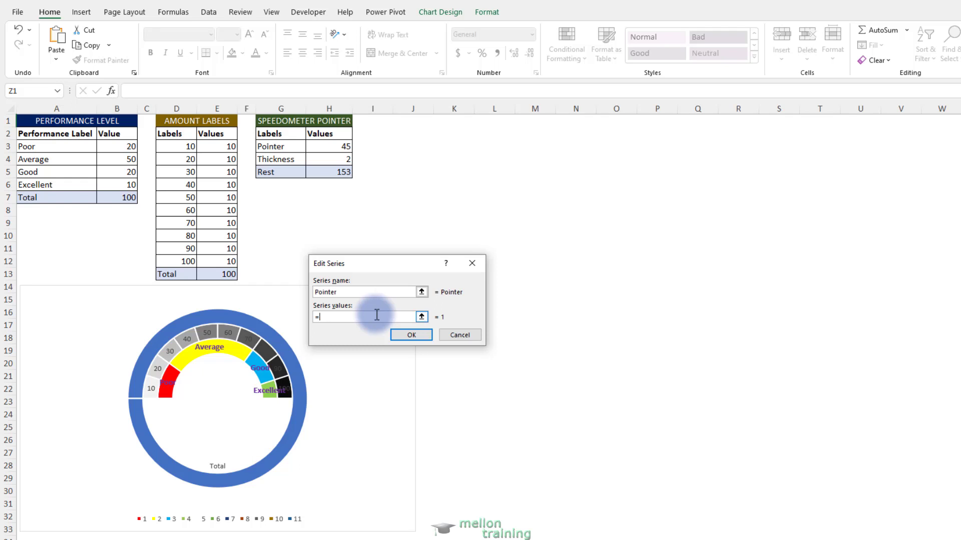
{"action": "left_click", "coordinate": [421, 317]}
{"action": "left_click_drag", "start_coordinate": [343, 149], "coordinate": [339, 169]}
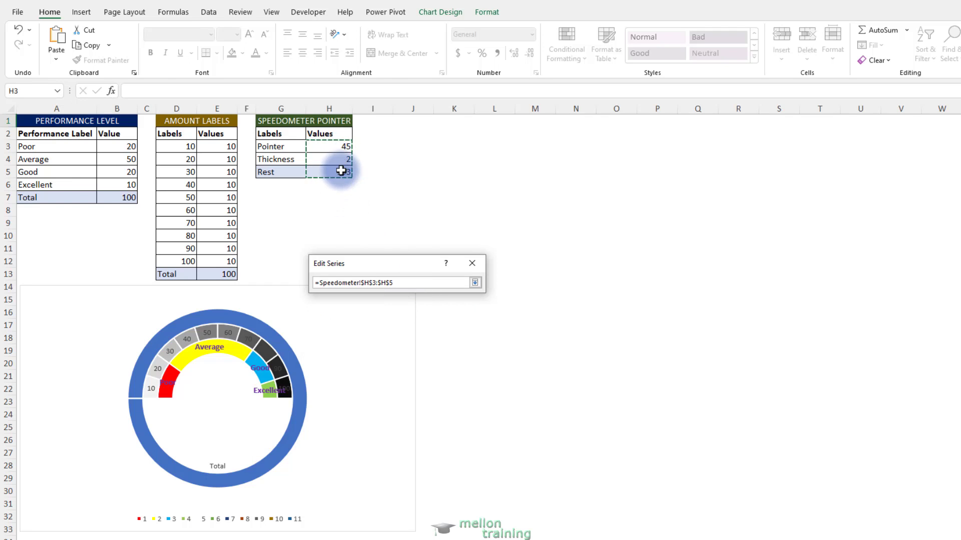
{"action": "left_click", "coordinate": [475, 283]}
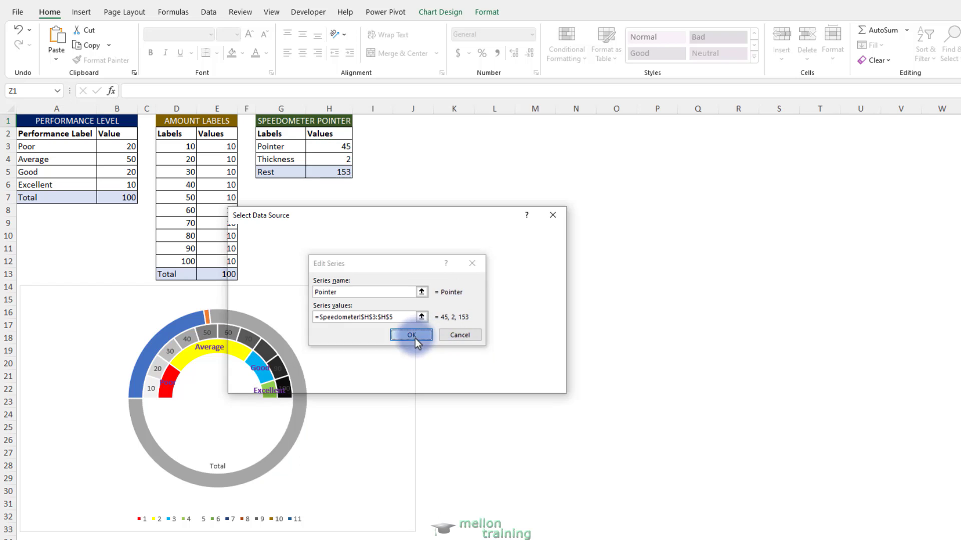
{"action": "left_click", "coordinate": [415, 338]}
{"action": "left_click", "coordinate": [496, 384]}
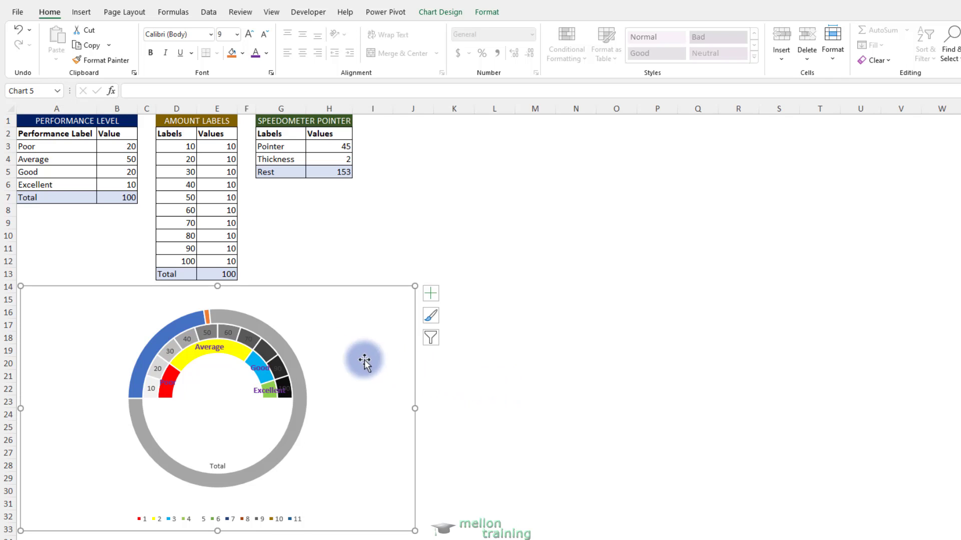
Step: Change the Pointer series' chart type to Pie in the Combo chart settings
{"action": "right_click", "coordinate": [206, 317]}
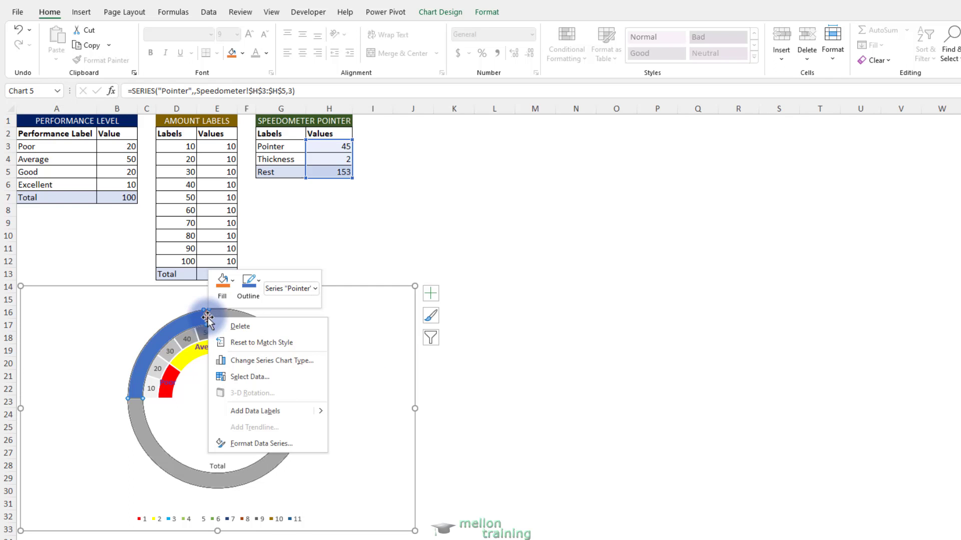
{"action": "left_click", "coordinate": [265, 360]}
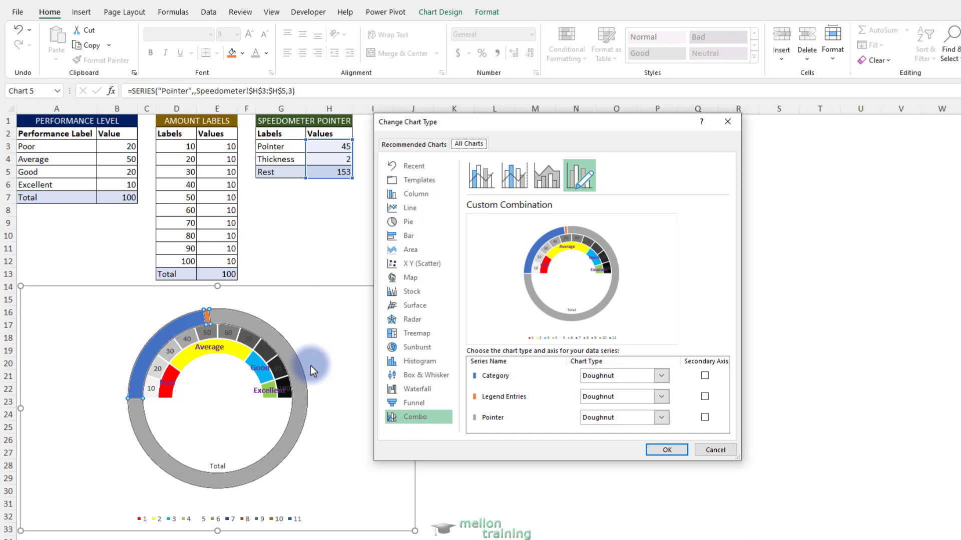
{"action": "left_click", "coordinate": [659, 420]}
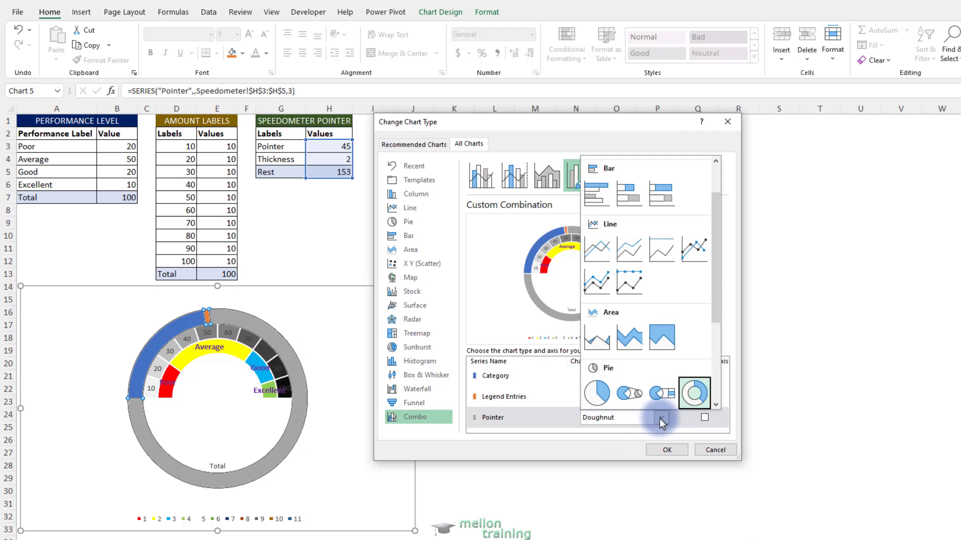
{"action": "left_click", "coordinate": [602, 399]}
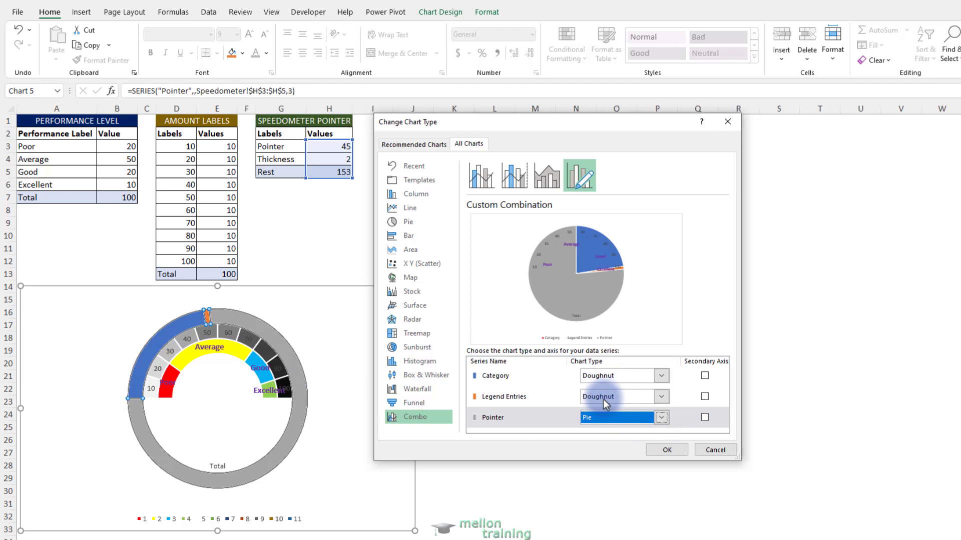
{"action": "left_click", "coordinate": [666, 449]}
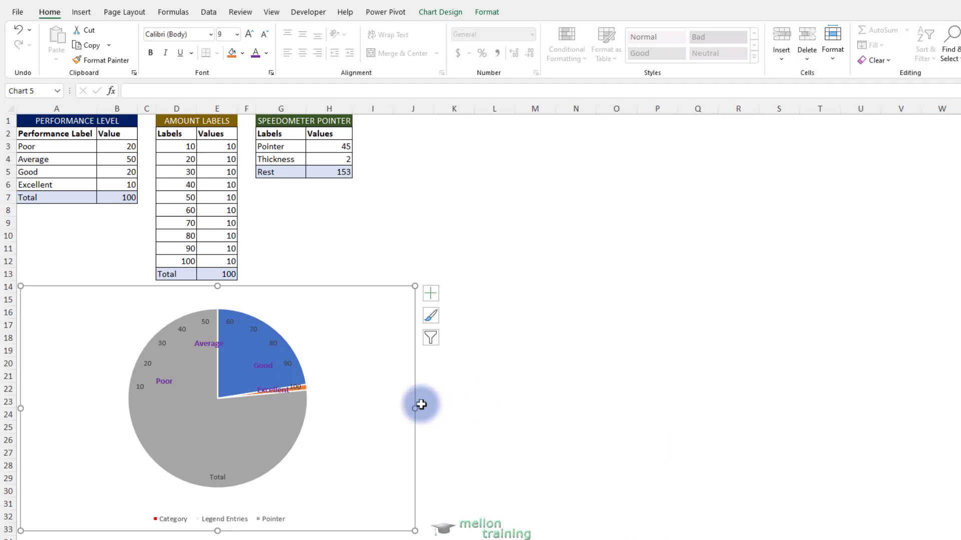
Step: Set the Pointer pie's angle of first slice to 270°
{"action": "right_click", "coordinate": [253, 423]}
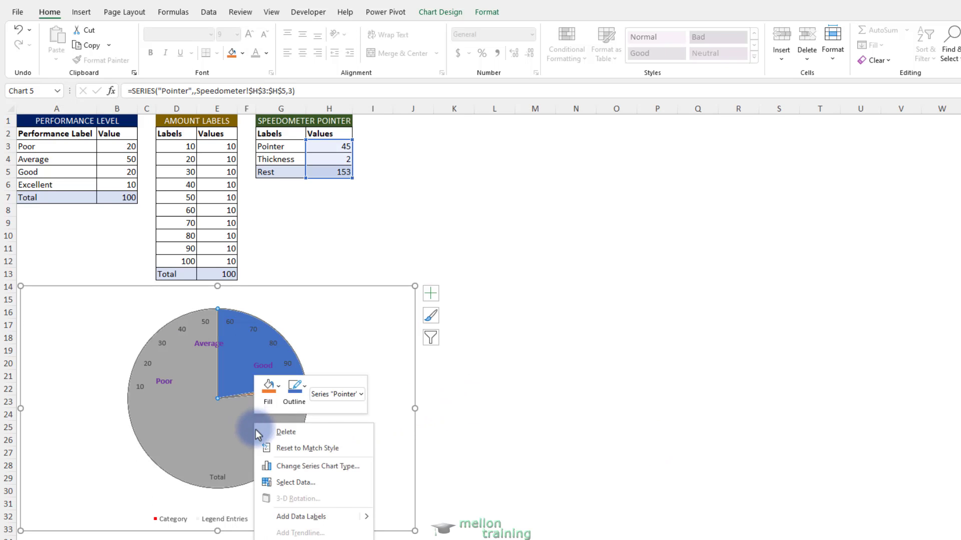
{"action": "left_click", "coordinate": [331, 534]}
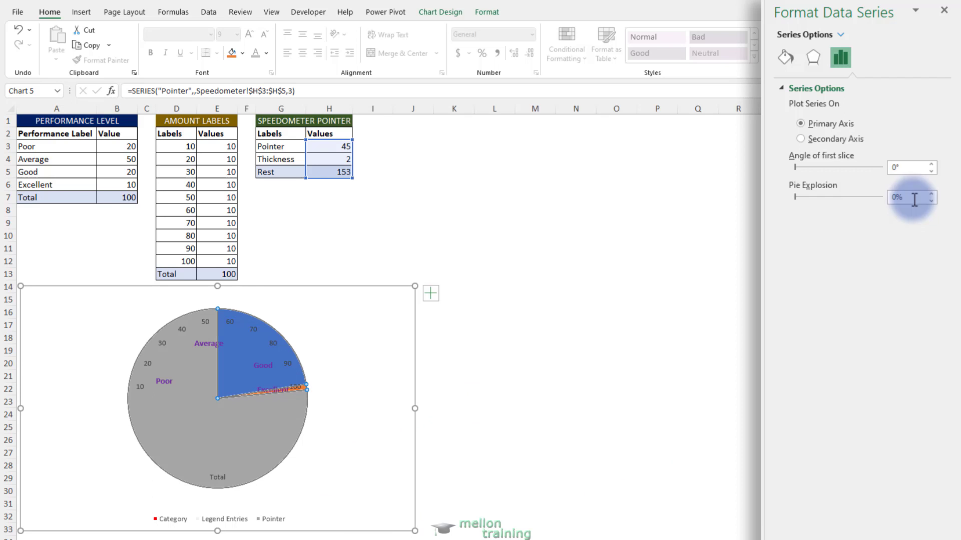
{"action": "left_click_drag", "start_coordinate": [909, 173], "coordinate": [886, 169]}
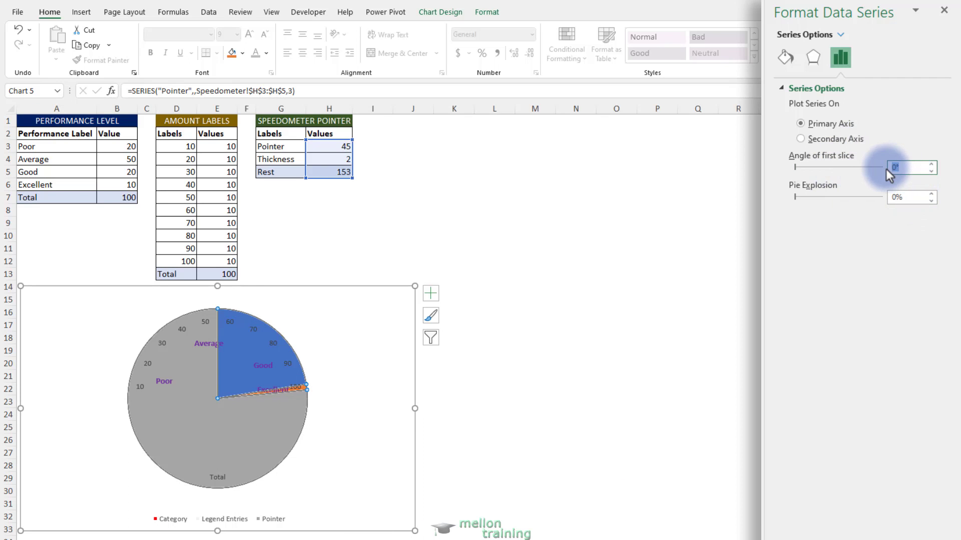
{"action": "key", "text": "Return"}
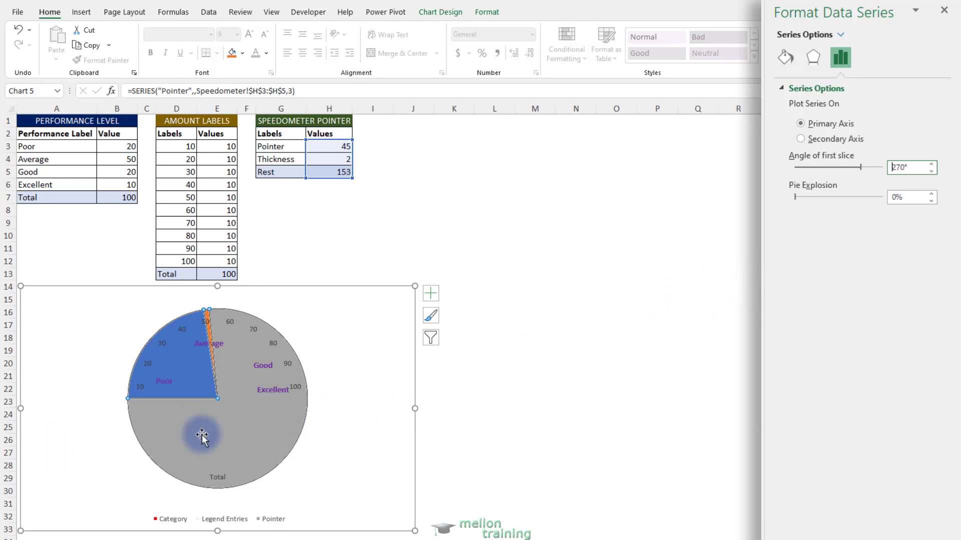
Step: Give the large grey and blue Pointer pie slices No fill
{"action": "left_click", "coordinate": [261, 410]}
{"action": "left_click", "coordinate": [784, 59]}
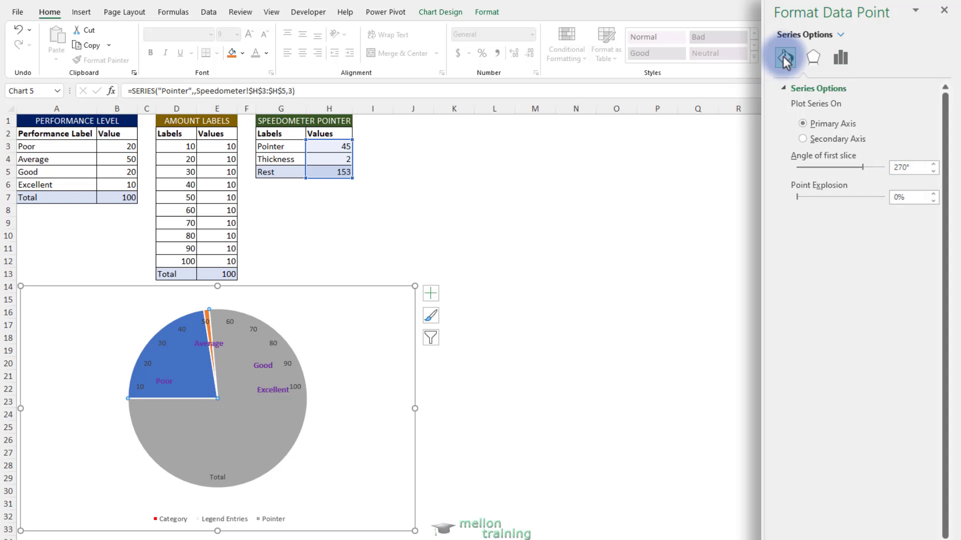
{"action": "left_click", "coordinate": [793, 108]}
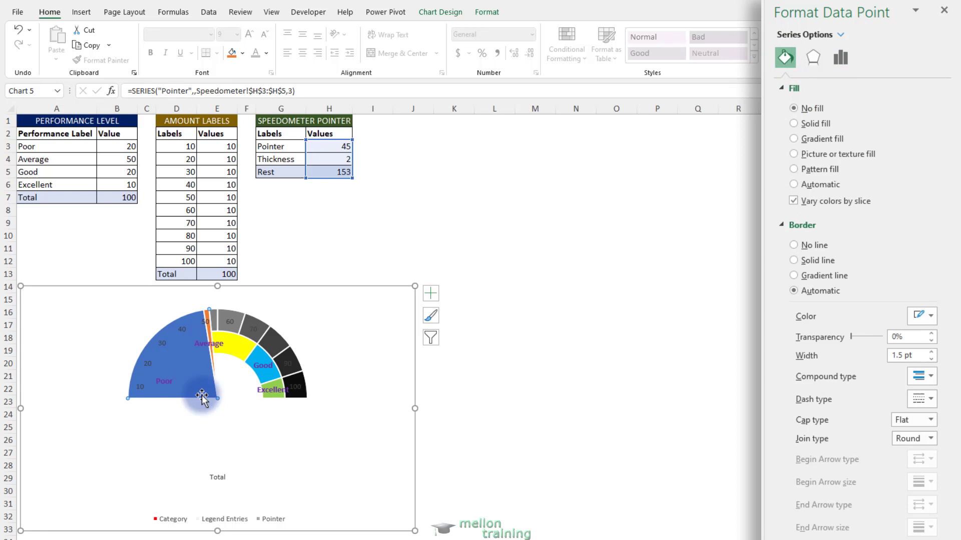
{"action": "left_click", "coordinate": [781, 185]}
{"action": "left_click", "coordinate": [794, 109]}
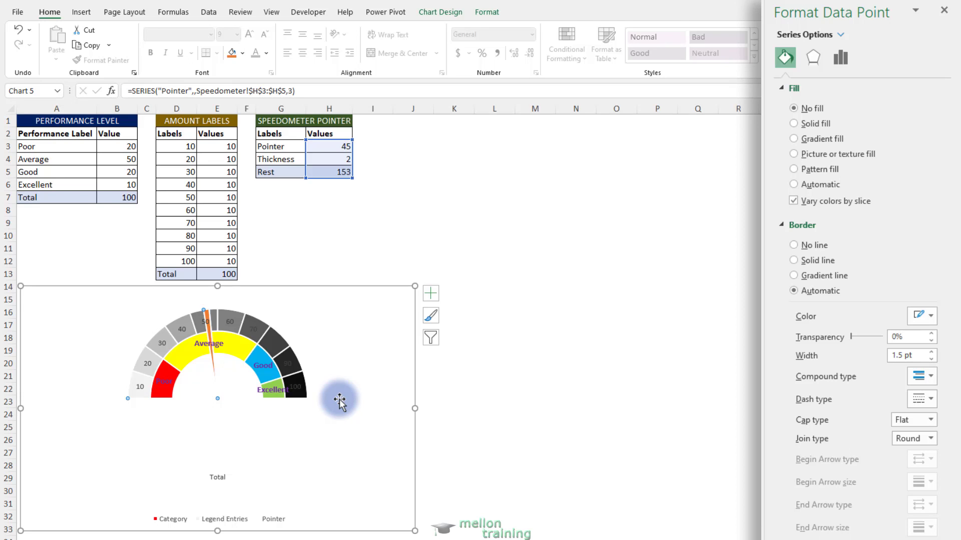
Step: Set the orange needle slice's point explosion to 5%, then close the formatting pane
{"action": "left_click", "coordinate": [209, 328]}
{"action": "right_click", "coordinate": [209, 328]}
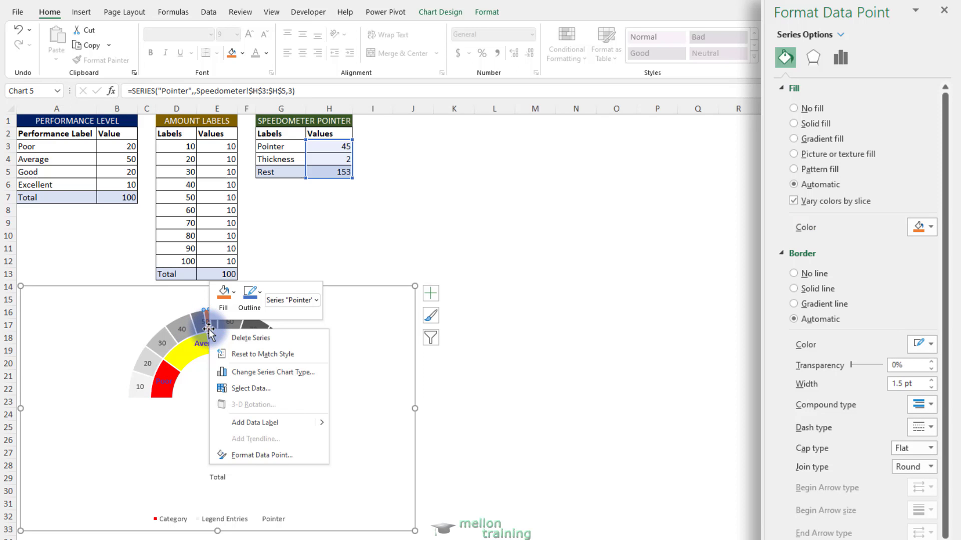
{"action": "left_click", "coordinate": [256, 456]}
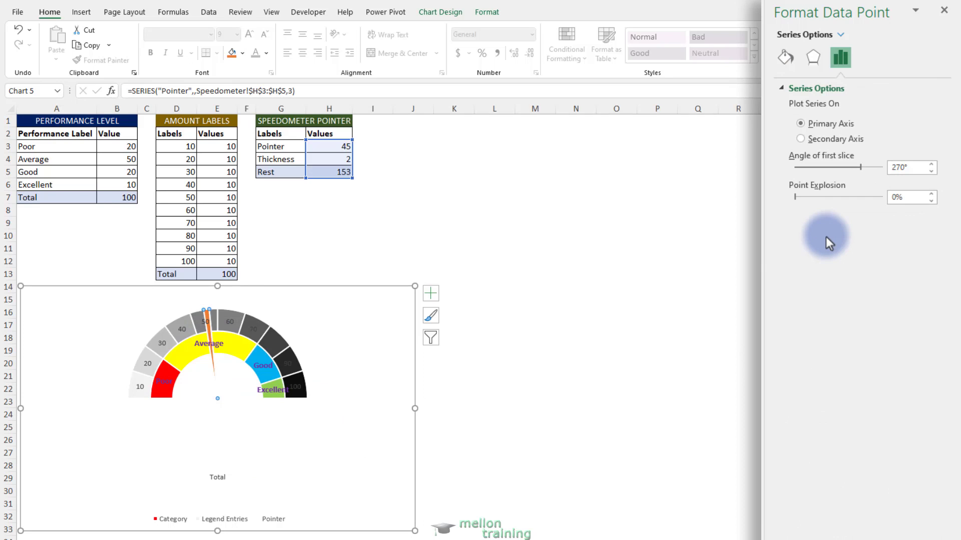
{"action": "left_click", "coordinate": [931, 195]}
{"action": "left_click", "coordinate": [931, 194]}
{"action": "left_click", "coordinate": [930, 194]}
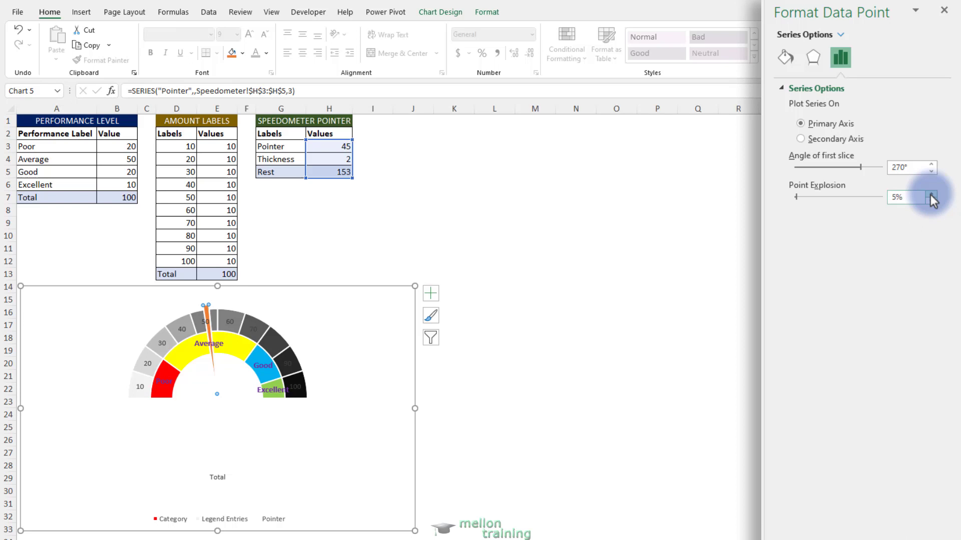
{"action": "left_click", "coordinate": [946, 12]}
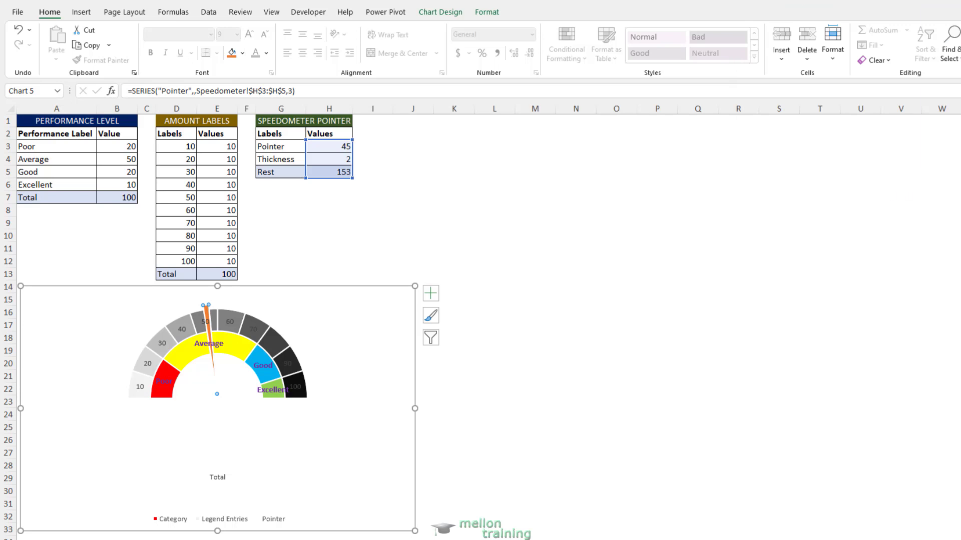
{"action": "key", "text": "Escape"}
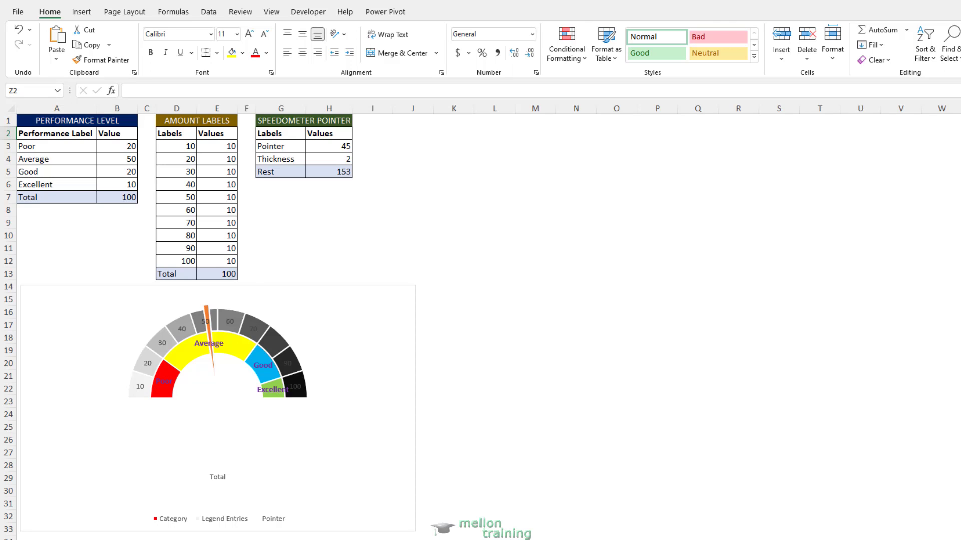
Step: Draw a text box inside the gauge arc and link it to =$H$3 so it shows 45
{"action": "left_click", "coordinate": [80, 12]}
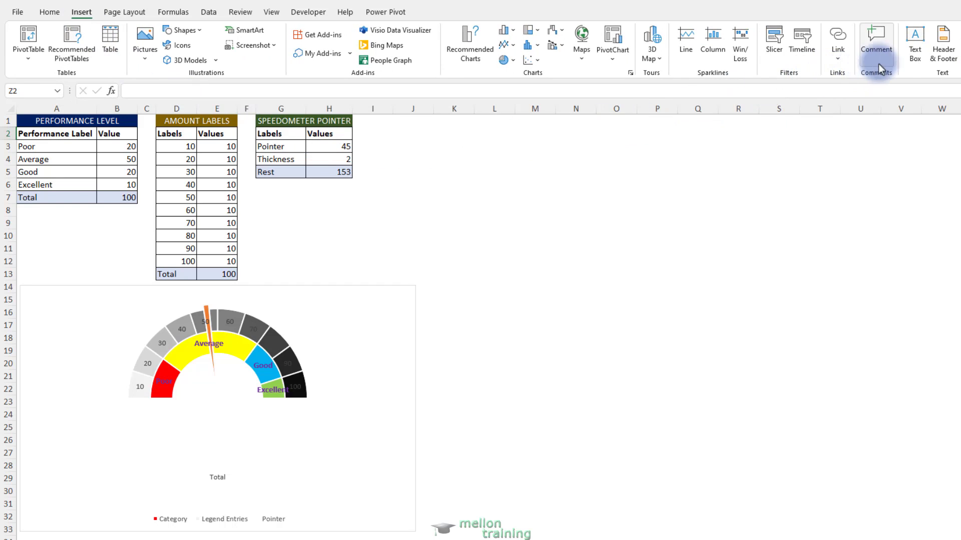
{"action": "left_click", "coordinate": [914, 46]}
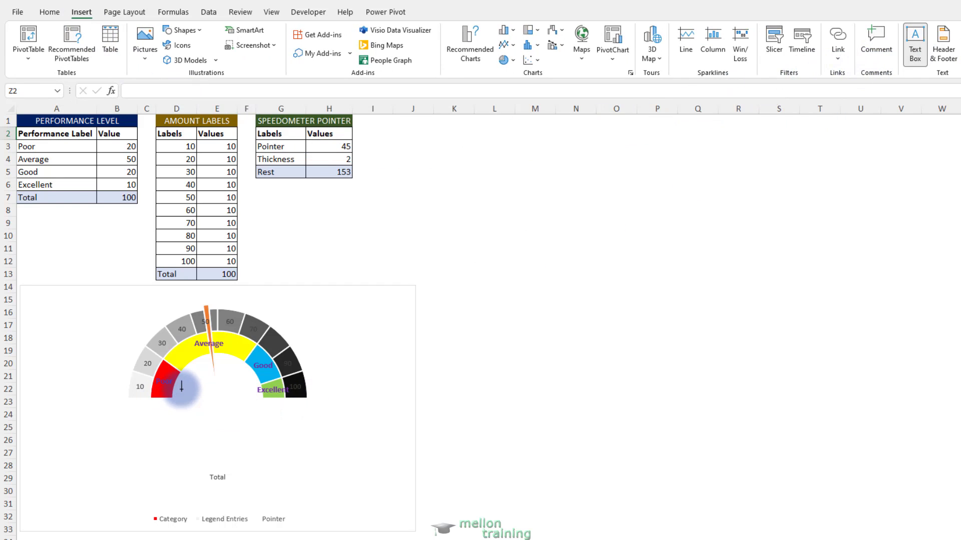
{"action": "left_click_drag", "start_coordinate": [180, 389], "coordinate": [253, 419]}
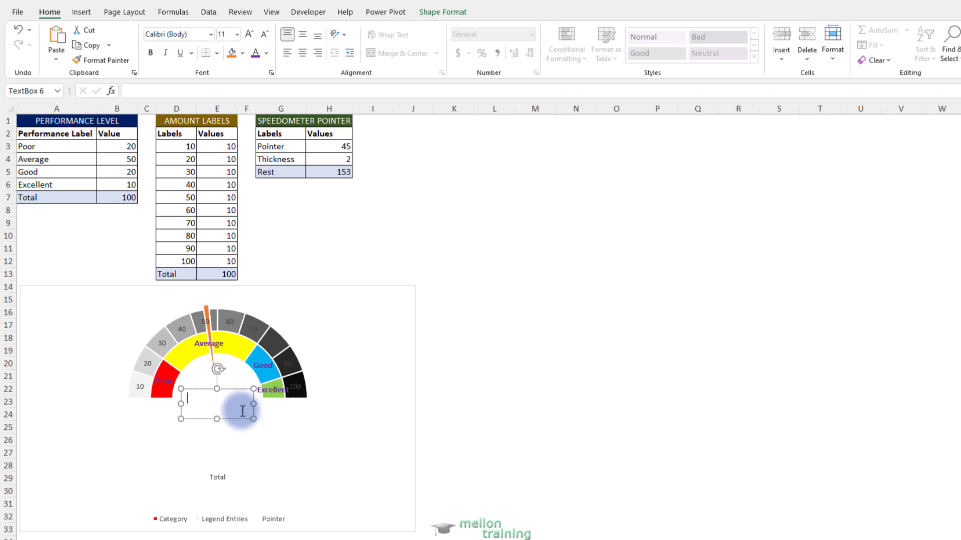
{"action": "left_click", "coordinate": [186, 94]}
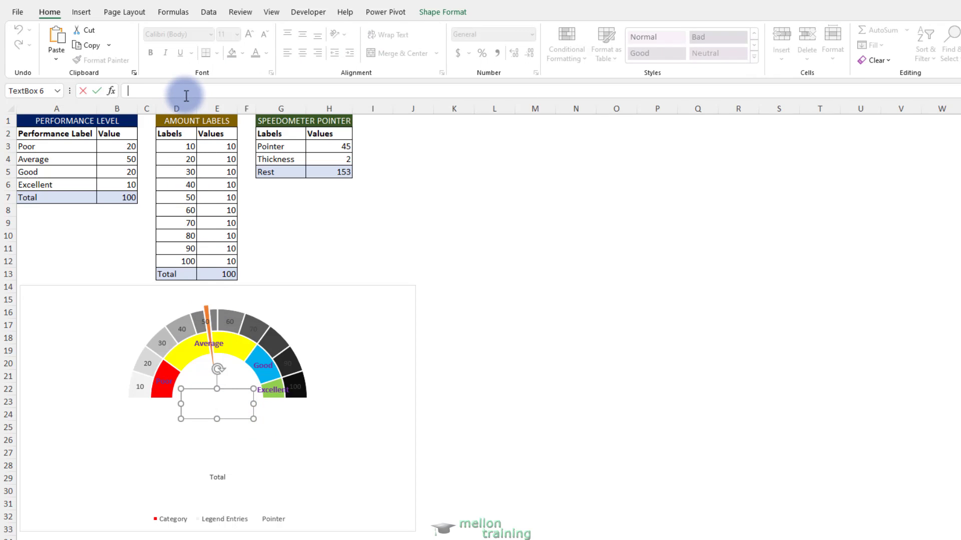
{"action": "type", "text": "="}
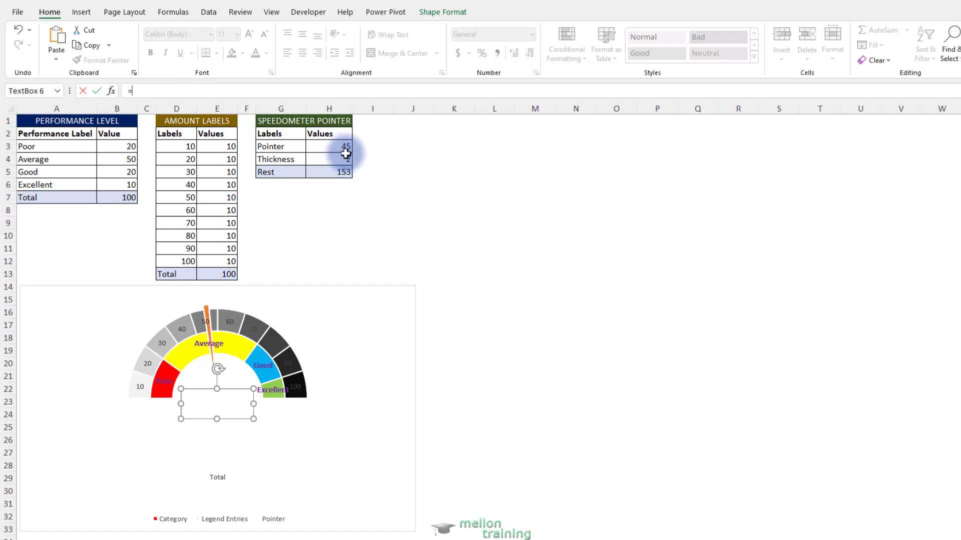
{"action": "left_click", "coordinate": [344, 147]}
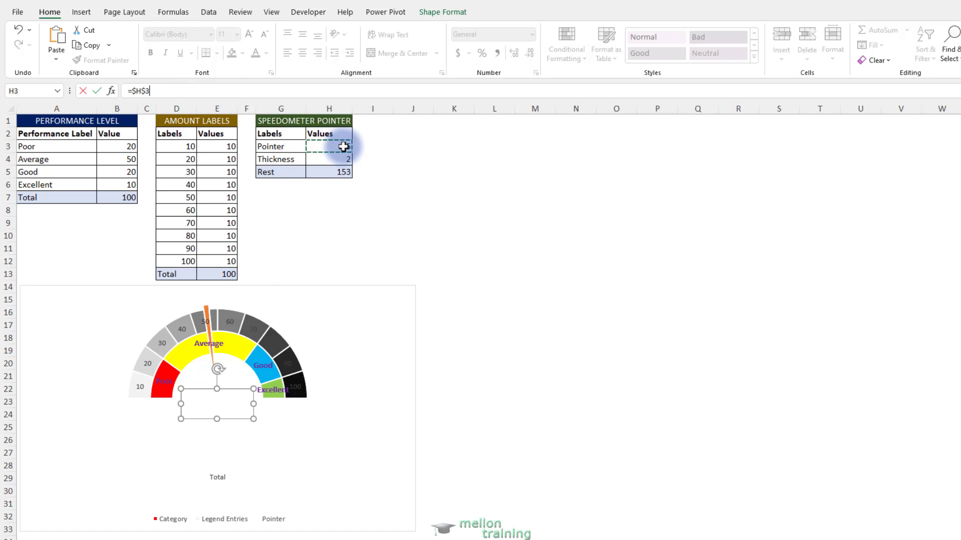
{"action": "key", "text": "Return"}
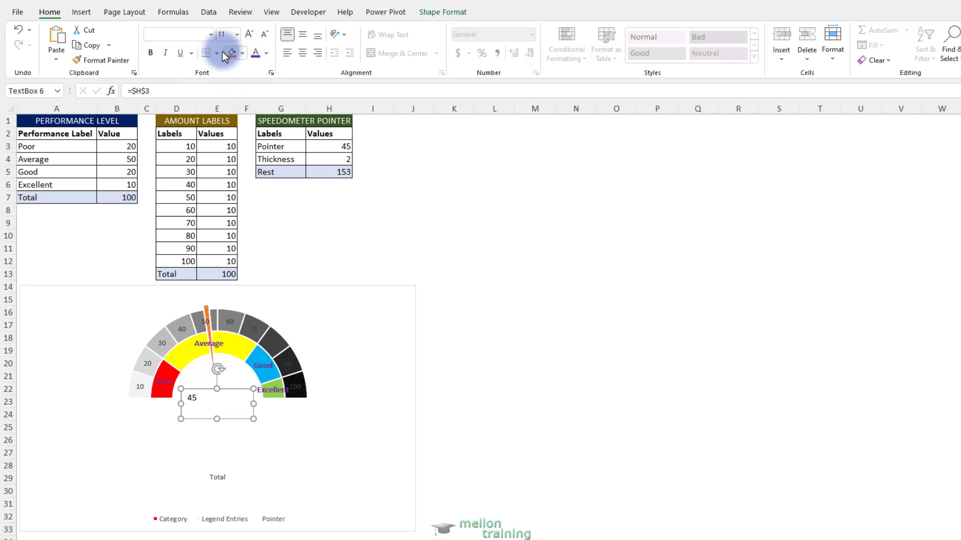
Step: Format the 45 as bold purple 36-pt text, centred horizontally and vertically
{"action": "left_click", "coordinate": [302, 34]}
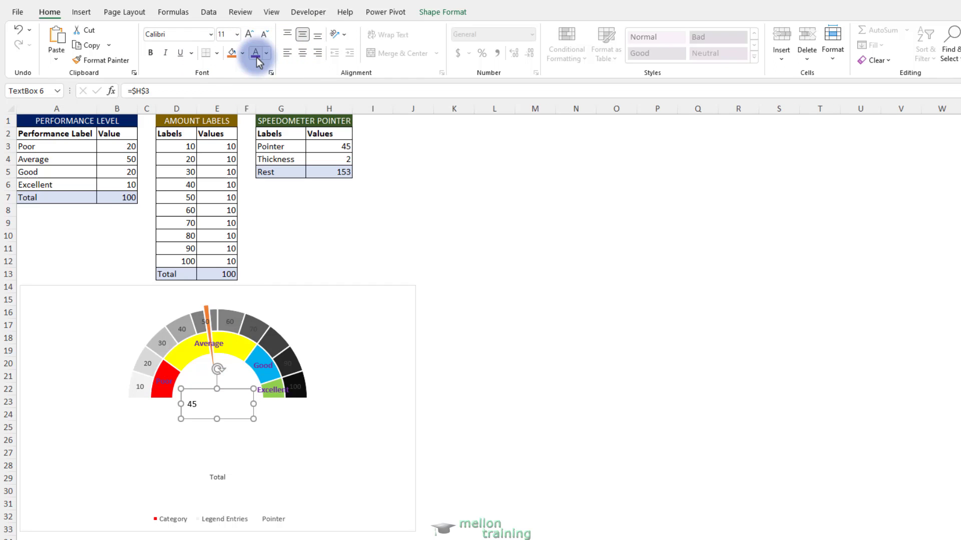
{"action": "left_click", "coordinate": [255, 53]}
{"action": "left_click", "coordinate": [302, 53]}
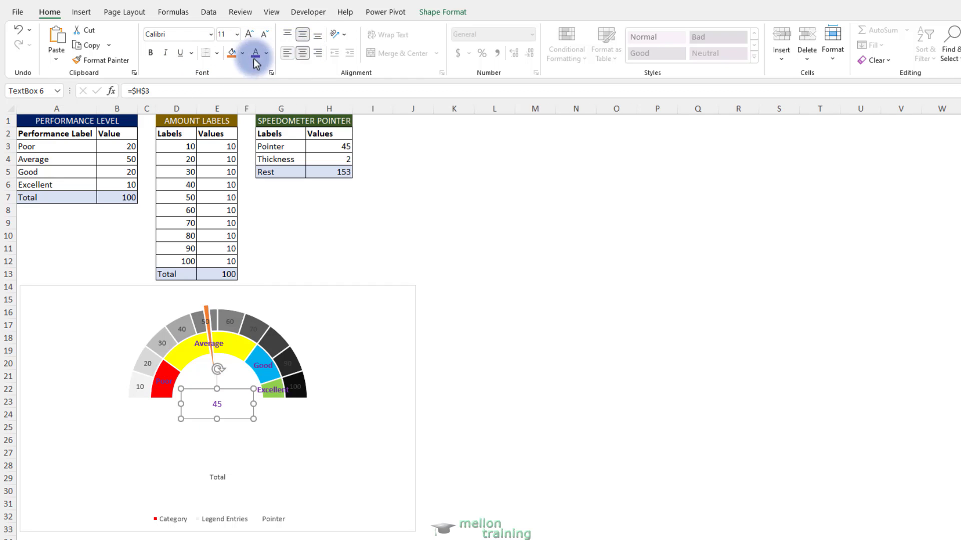
{"action": "left_click", "coordinate": [250, 35]}
{"action": "left_click", "coordinate": [250, 35]}
{"action": "left_click", "coordinate": [251, 35]}
{"action": "left_click", "coordinate": [250, 35]}
{"action": "left_click", "coordinate": [250, 35]}
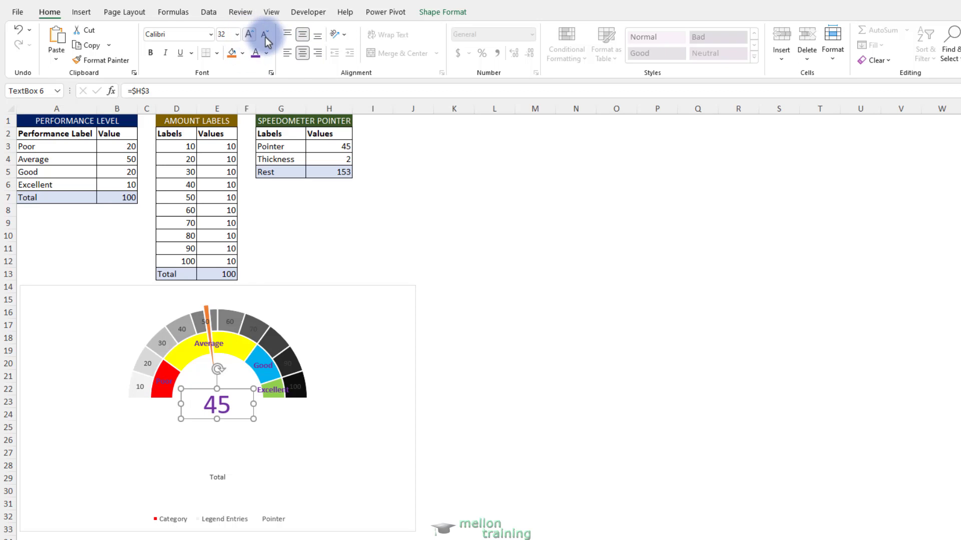
{"action": "left_click", "coordinate": [249, 35]}
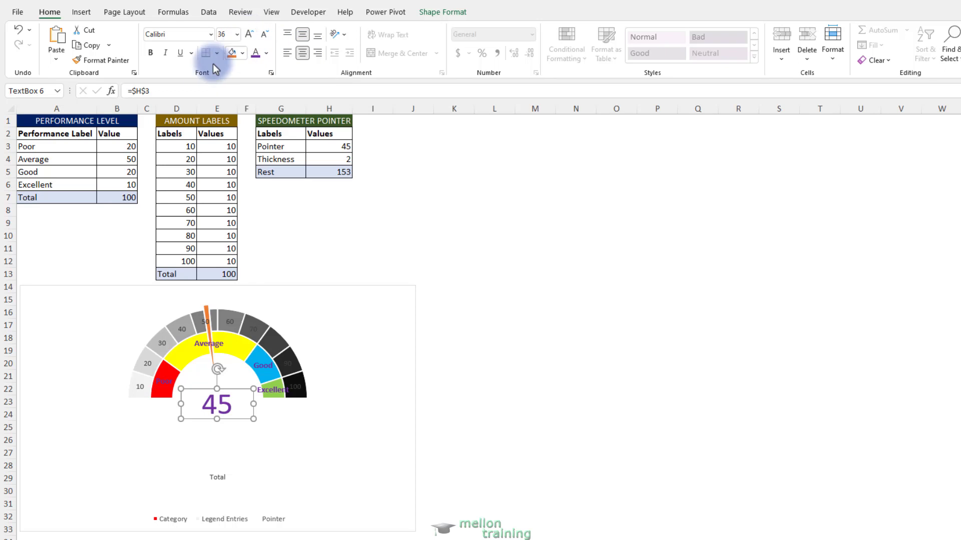
{"action": "left_click", "coordinate": [152, 55]}
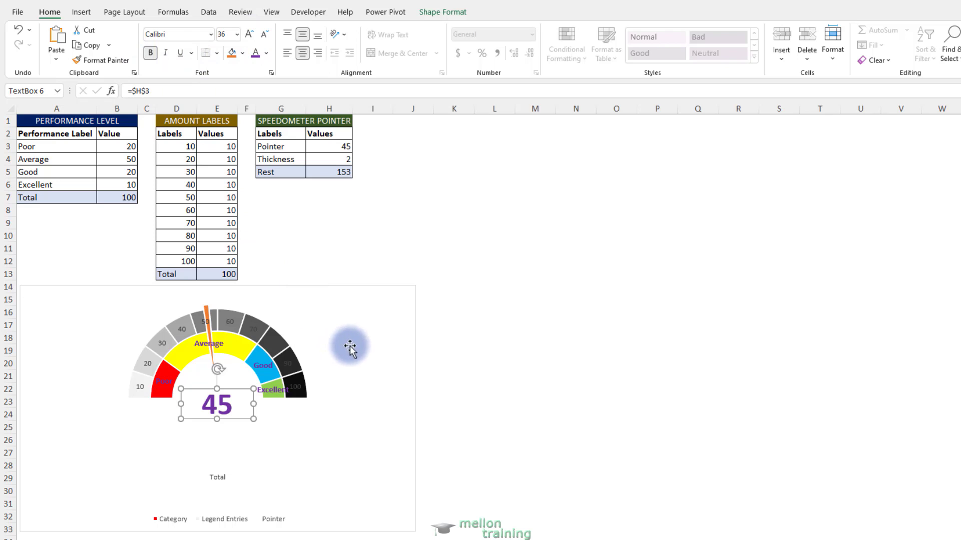
{"action": "left_click", "coordinate": [222, 477]}
{"action": "left_click", "coordinate": [223, 478]}
Step: Delete the chart legend and set the 45 text box to No Outline
{"action": "left_click", "coordinate": [197, 516]}
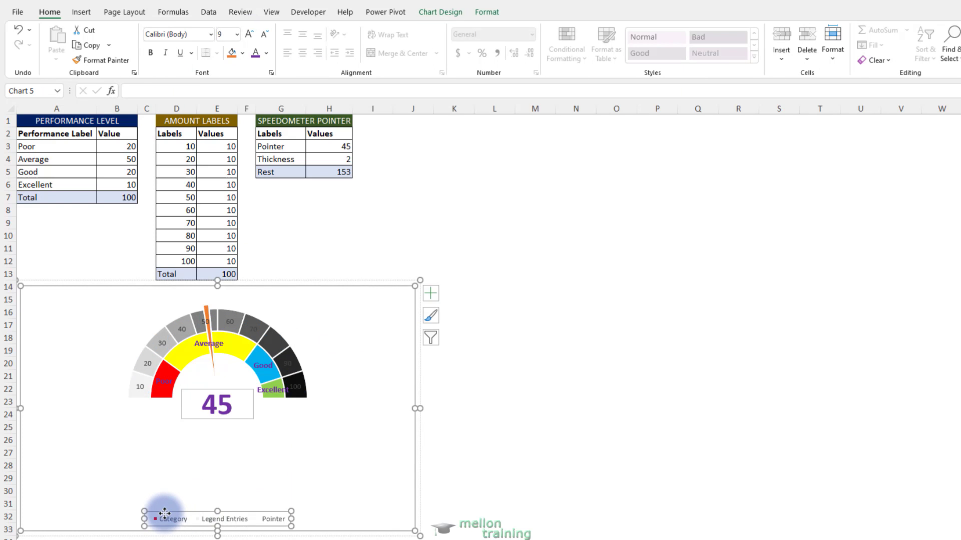
{"action": "key", "text": "Delete"}
{"action": "left_click", "coordinate": [235, 408]}
{"action": "left_click", "coordinate": [235, 407]}
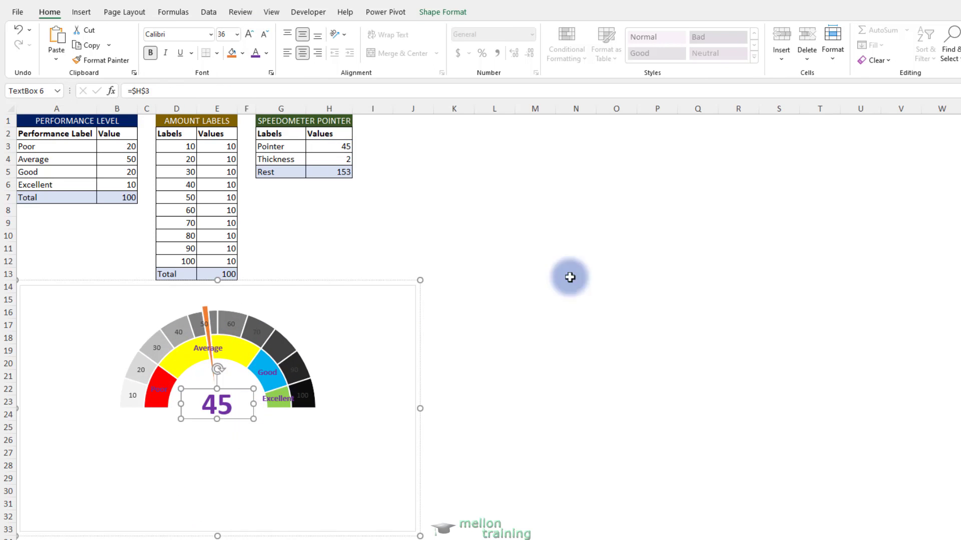
{"action": "left_click", "coordinate": [453, 12]}
{"action": "left_click", "coordinate": [466, 46]}
{"action": "left_click", "coordinate": [435, 192]}
Step: Reposition the band labels and place the 10–100 scale labels just outside the grey arc
{"action": "left_click", "coordinate": [225, 446]}
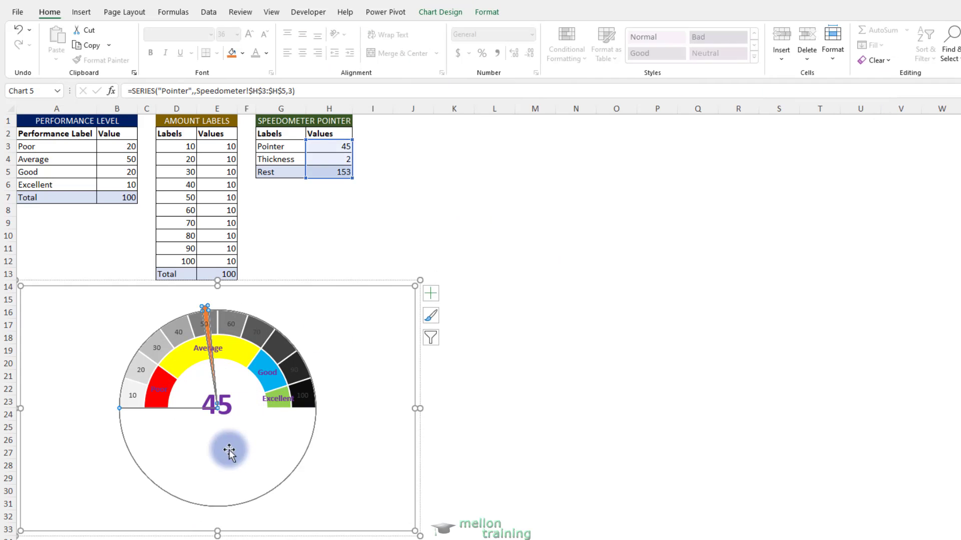
{"action": "left_click", "coordinate": [172, 393]}
{"action": "left_click_drag", "start_coordinate": [207, 349], "coordinate": [209, 364]}
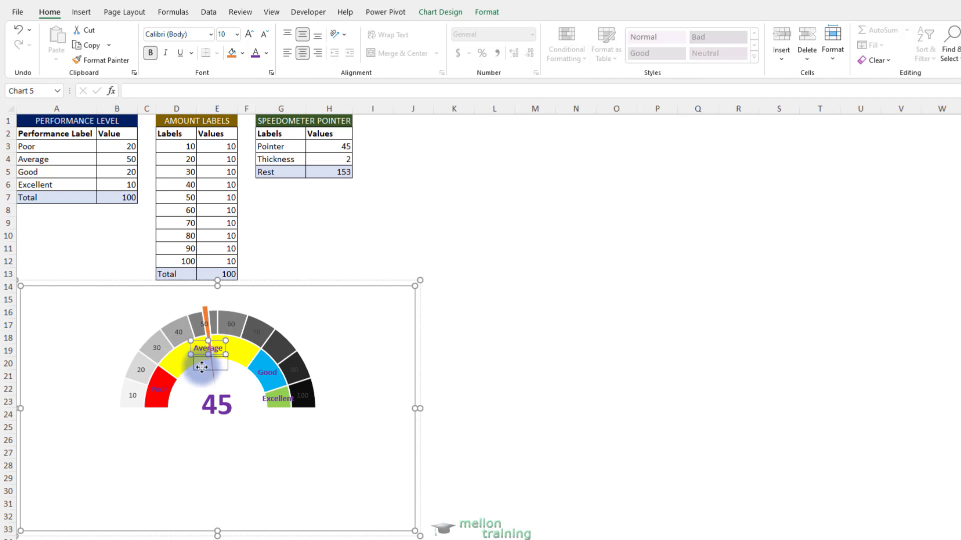
{"action": "left_click_drag", "start_coordinate": [267, 373], "coordinate": [254, 401]}
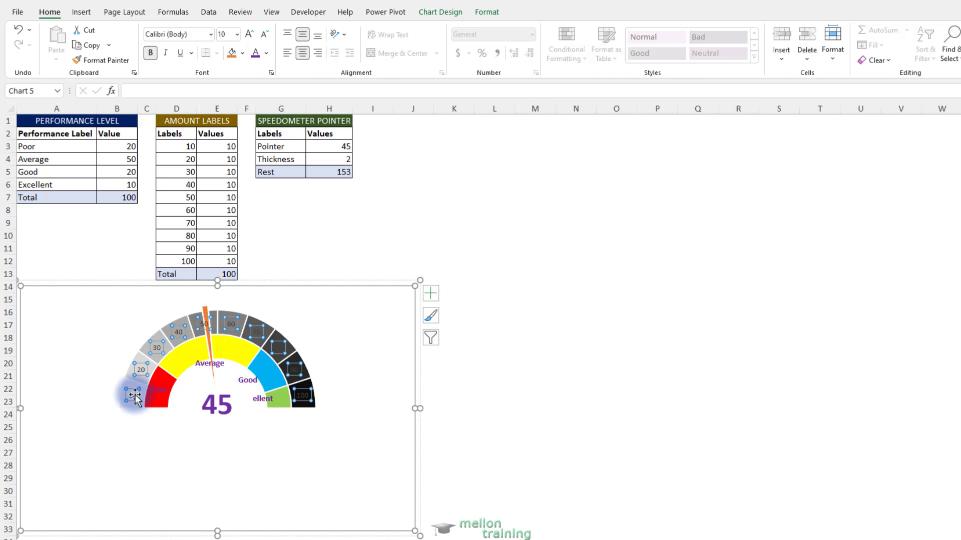
{"action": "left_click_drag", "start_coordinate": [132, 394], "coordinate": [132, 344]}
{"action": "left_click_drag", "start_coordinate": [157, 348], "coordinate": [385, 383]}
{"action": "left_click", "coordinate": [234, 321]}
{"action": "left_click", "coordinate": [256, 331]}
{"action": "left_click", "coordinate": [279, 349]}
{"action": "left_click", "coordinate": [294, 369]}
{"action": "left_click", "coordinate": [303, 396]}
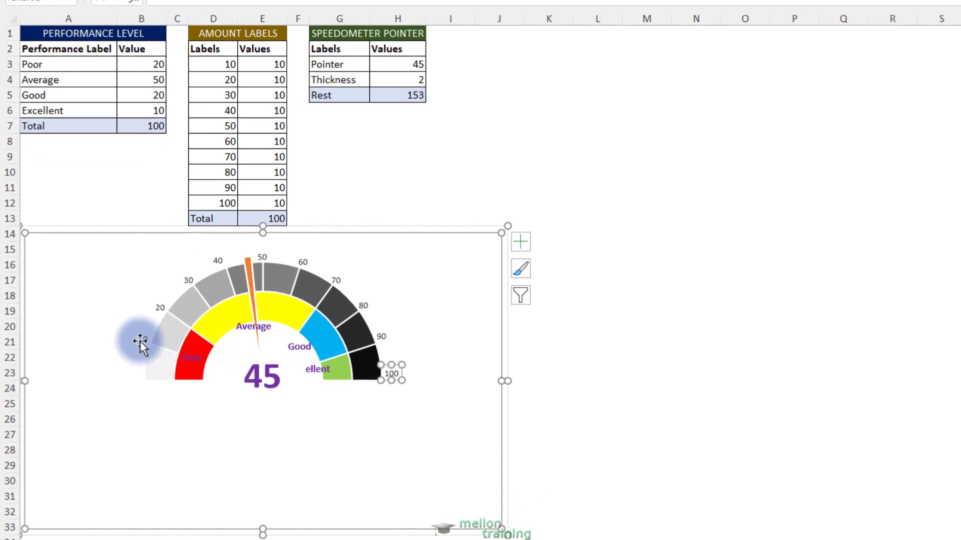
{"action": "left_click", "coordinate": [132, 354]}
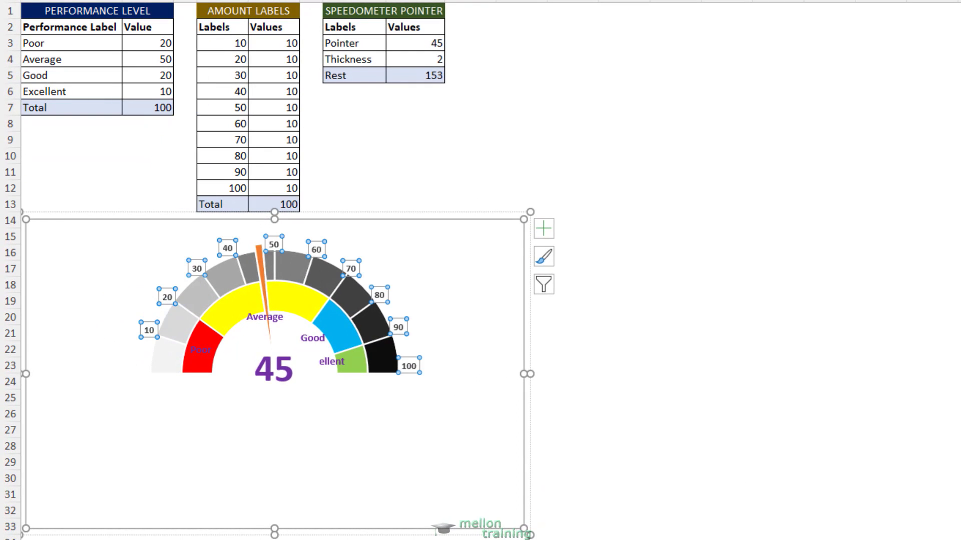
Step: Preview orange for the scale labels, cancel it, and choose a chart area outline colour
{"action": "left_click", "coordinate": [322, 1]}
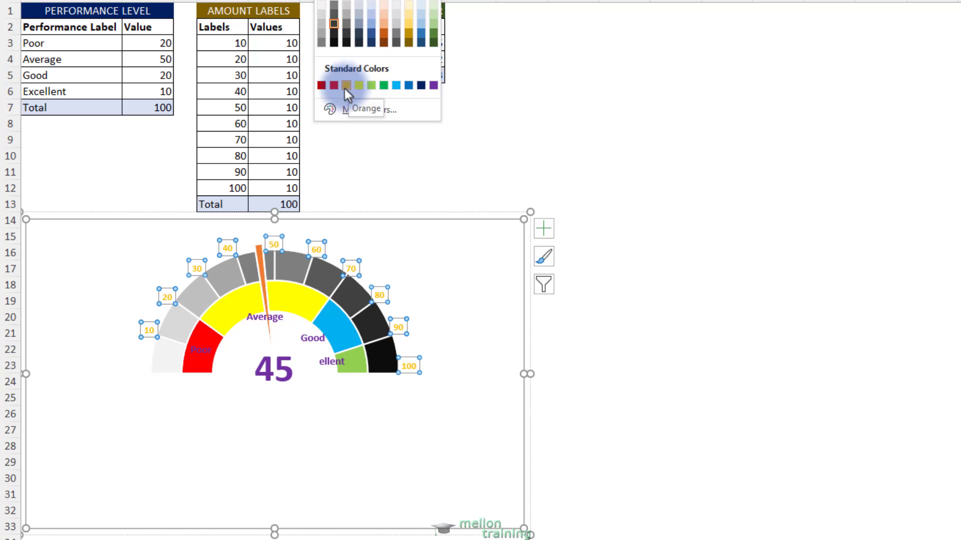
{"action": "key", "text": "Escape"}
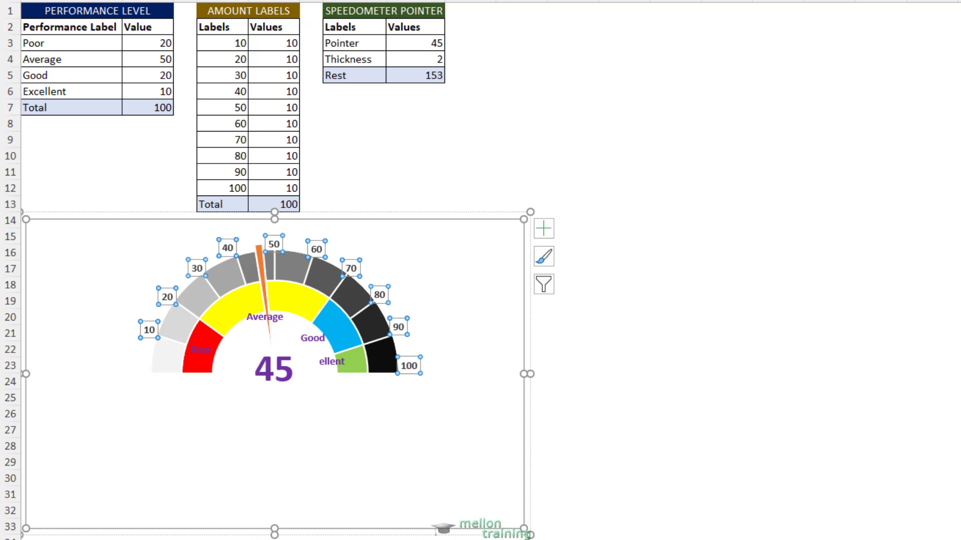
{"action": "right_click", "coordinate": [526, 275]}
{"action": "left_click", "coordinate": [578, 320]}
{"action": "left_click", "coordinate": [578, 493]}
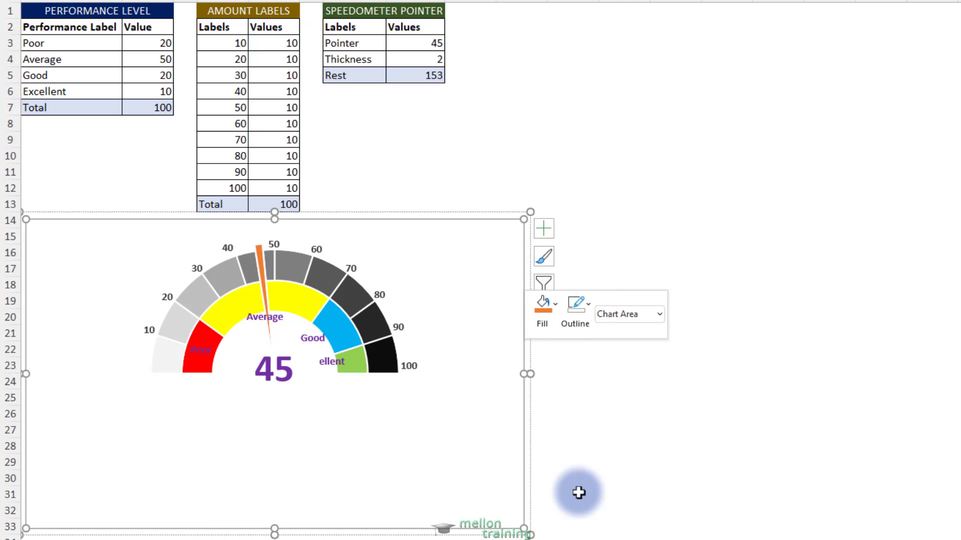
Step: Move the Excellent label beside the green band so it reads fully
{"action": "left_click", "coordinate": [321, 365]}
{"action": "left_click", "coordinate": [317, 369]}
{"action": "left_click_drag", "start_coordinate": [318, 372], "coordinate": [243, 369]}
{"action": "left_click", "coordinate": [321, 370]}
{"action": "left_click", "coordinate": [324, 378]}
{"action": "left_click", "coordinate": [324, 377]}
{"action": "left_click_drag", "start_coordinate": [324, 377], "coordinate": [320, 373]}
Step: Move the Poor label down beside the 45 readout
{"action": "left_click", "coordinate": [307, 390]}
{"action": "left_click", "coordinate": [206, 351]}
{"action": "left_click", "coordinate": [207, 355]}
{"action": "left_click_drag", "start_coordinate": [207, 356], "coordinate": [231, 372]}
{"action": "left_click", "coordinate": [253, 332]}
{"action": "left_click", "coordinate": [225, 363]}
{"action": "left_click", "coordinate": [225, 363]}
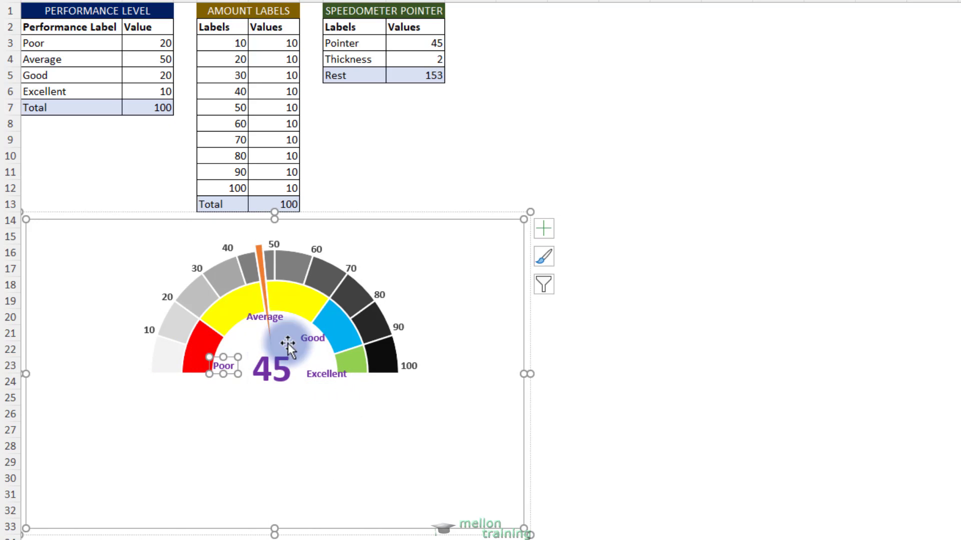